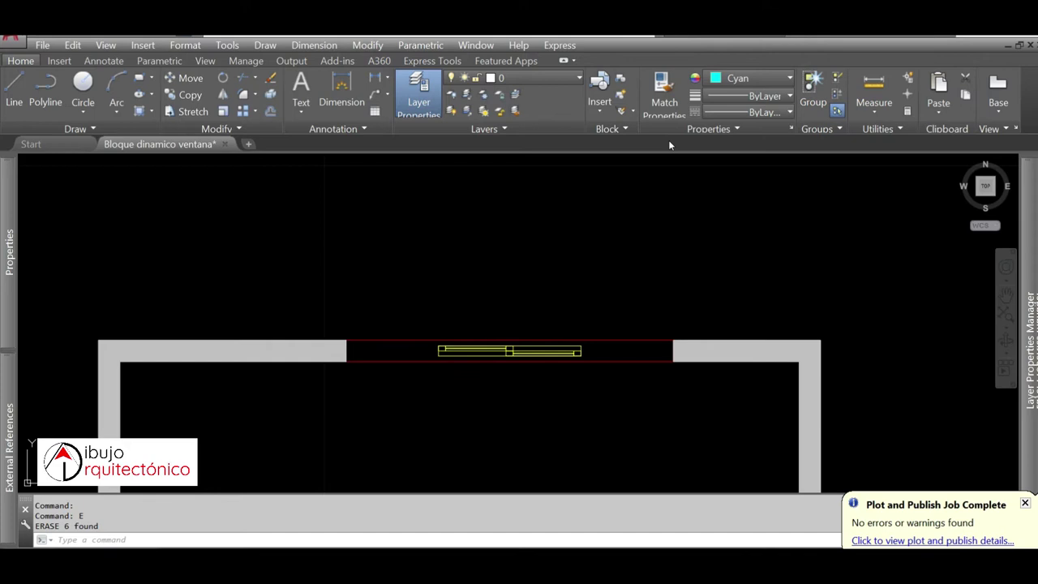
- Grip-stretch the window block's right and left ends out to the wall edges
left_click(529, 354)
left_click(581, 350)
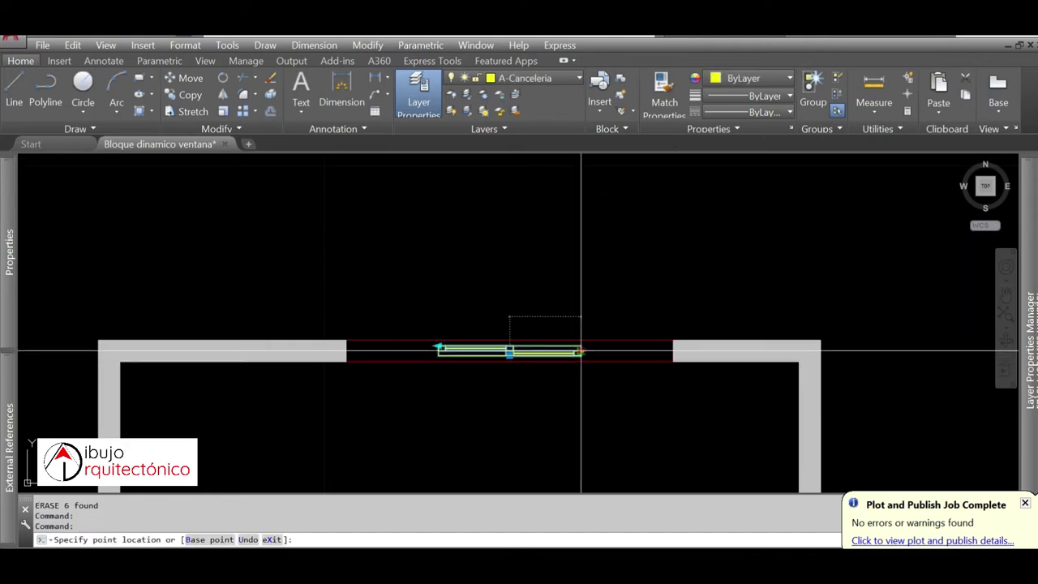
left_click(673, 350)
left_click(439, 348)
left_click(351, 350)
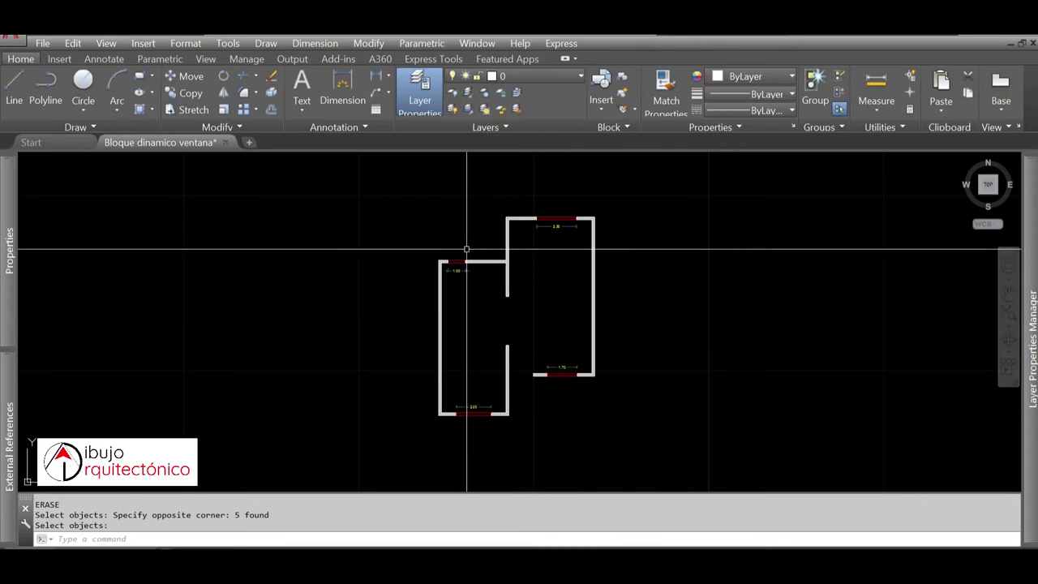
- Zoom in on the 1.00 m window opening of the upper-left room
scroll(468, 246, "up", 8)
middle_click_drag(466, 285, 475, 320)
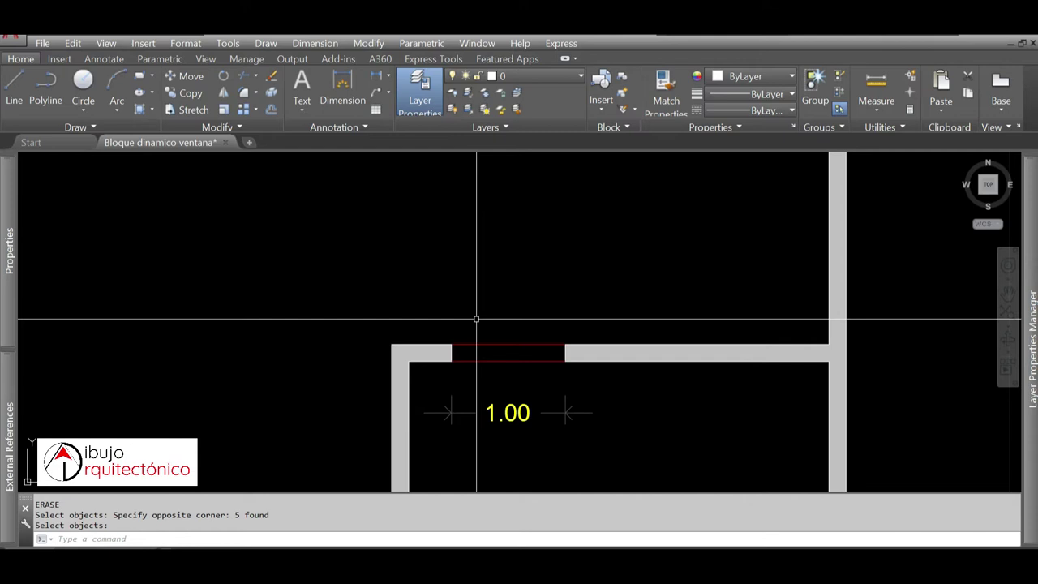
- Draw a 1 × 0.07 rectangle above the 1.00 opening
type("rec")
key("Return")
left_click(446, 316)
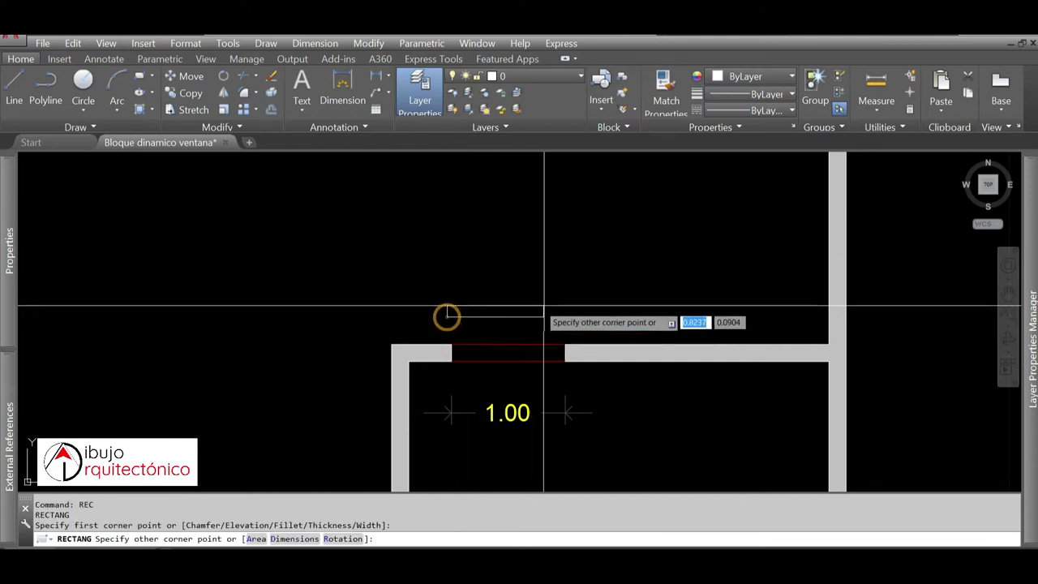
key("Tab")
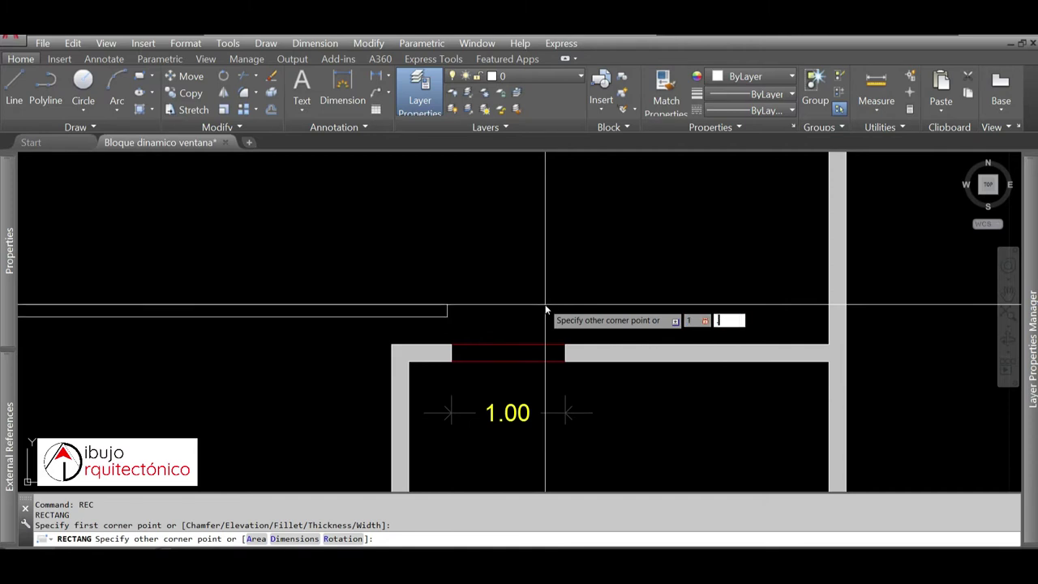
type(".07")
key("Return")
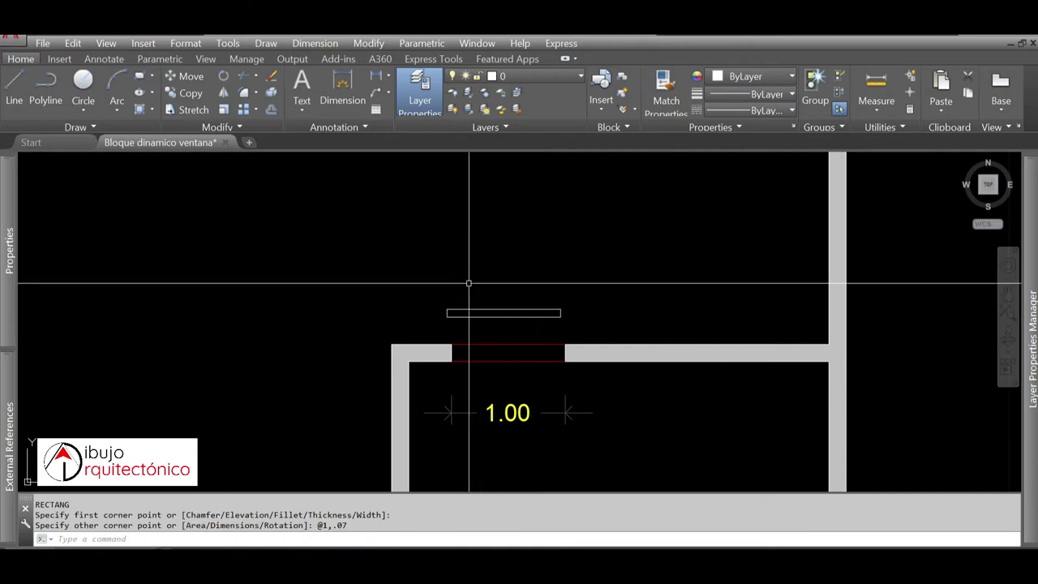
- Erase a stray object above the new rectangle
scroll(467, 284, "up", 2)
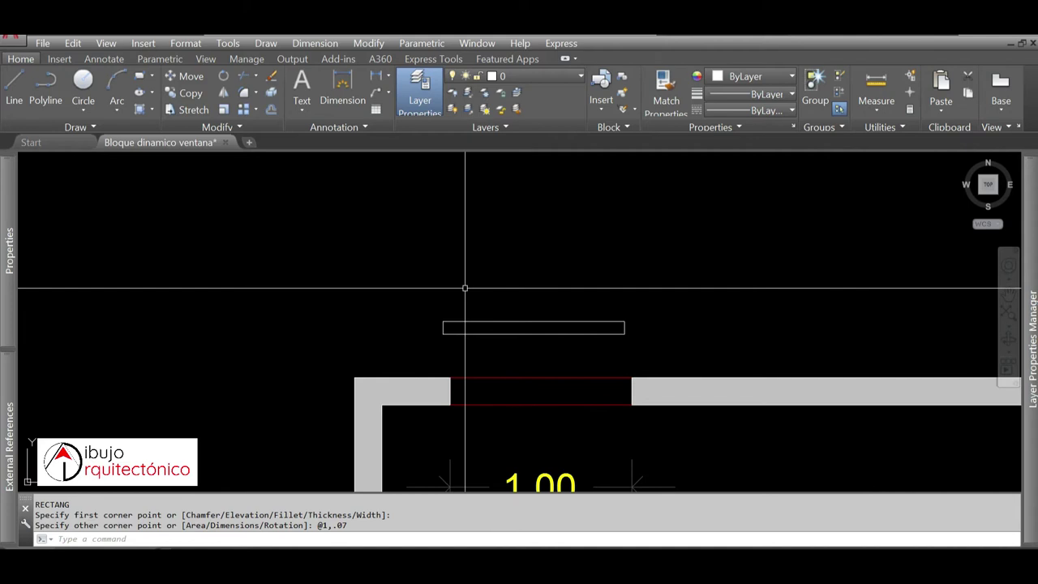
type("e")
key("Return")
left_click(457, 280)
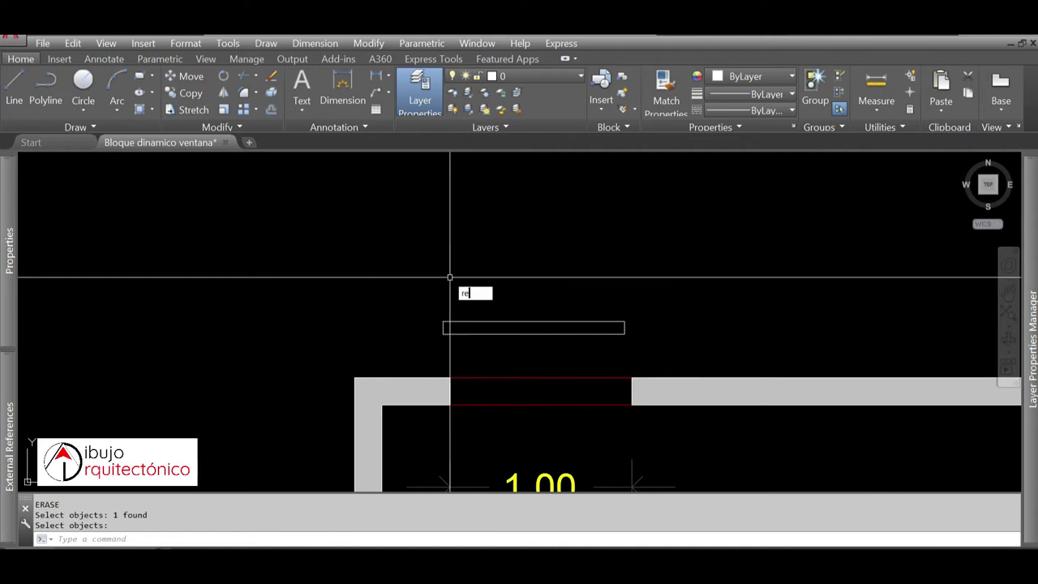
- Draw a small 0.05 × 0.035 rectangle above the opening's left end
type("c")
key("Return")
left_click(449, 284)
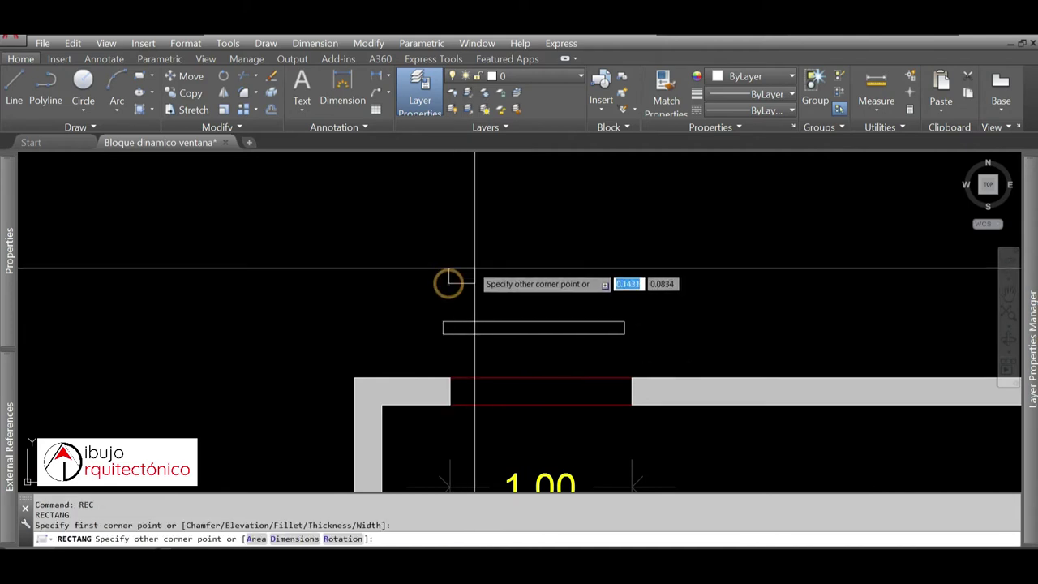
key("Tab")
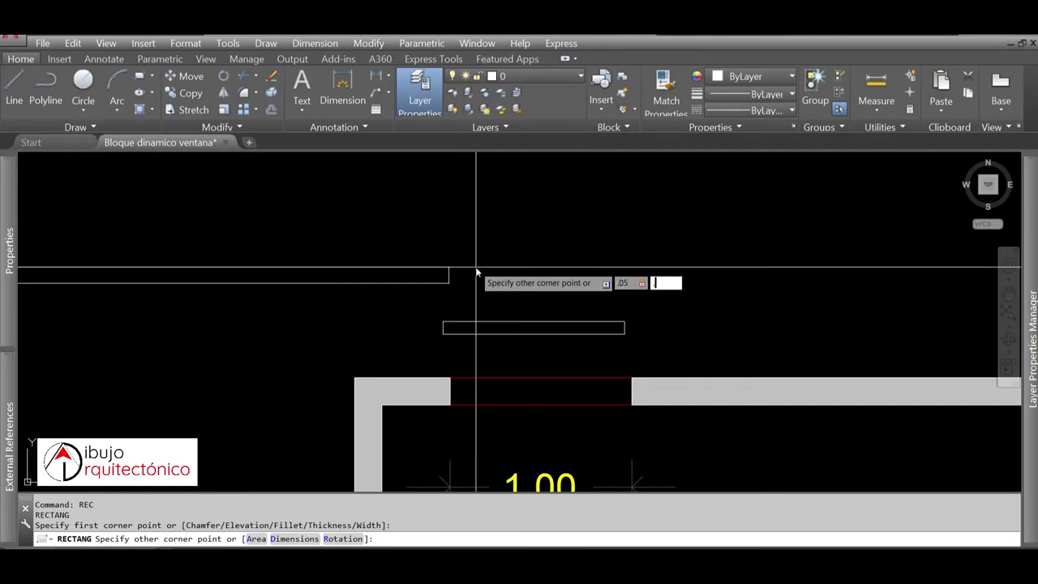
type("5")
key("Return")
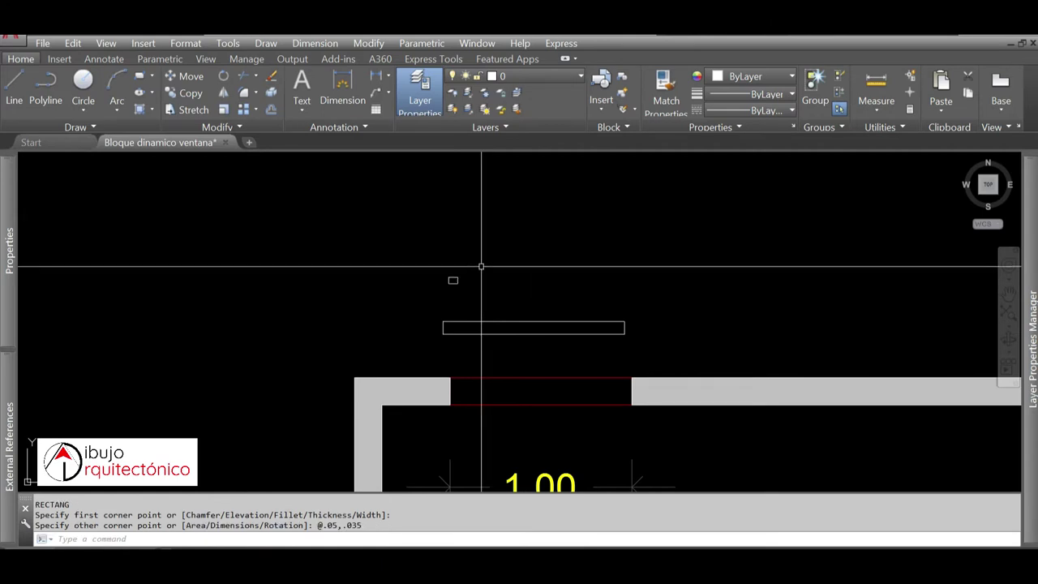
type("co")
key("Return")
- Copy the small 0.05 × 0.035 rectangle to the right
left_click(476, 266)
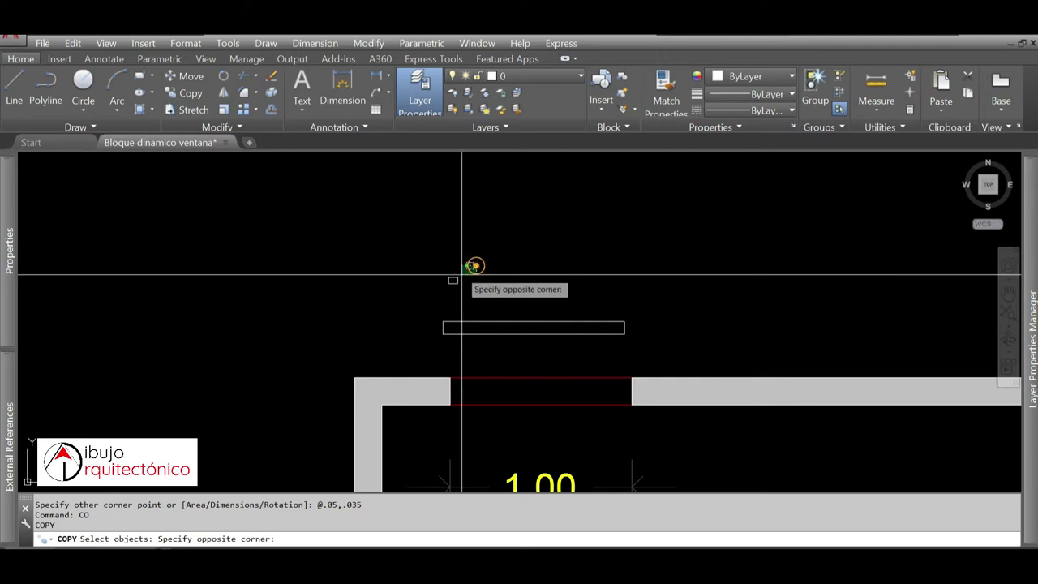
key("Escape")
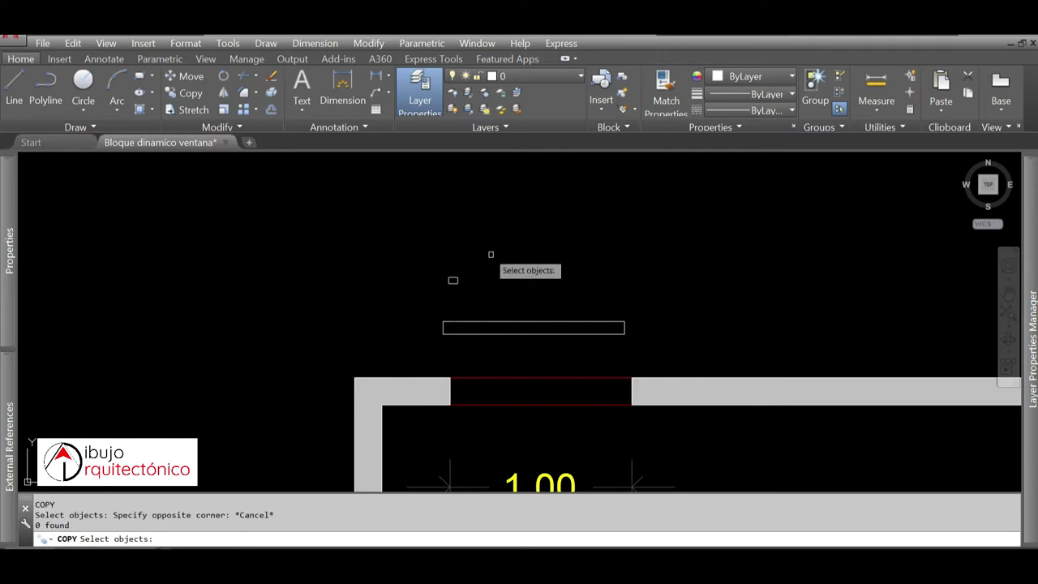
key("Escape")
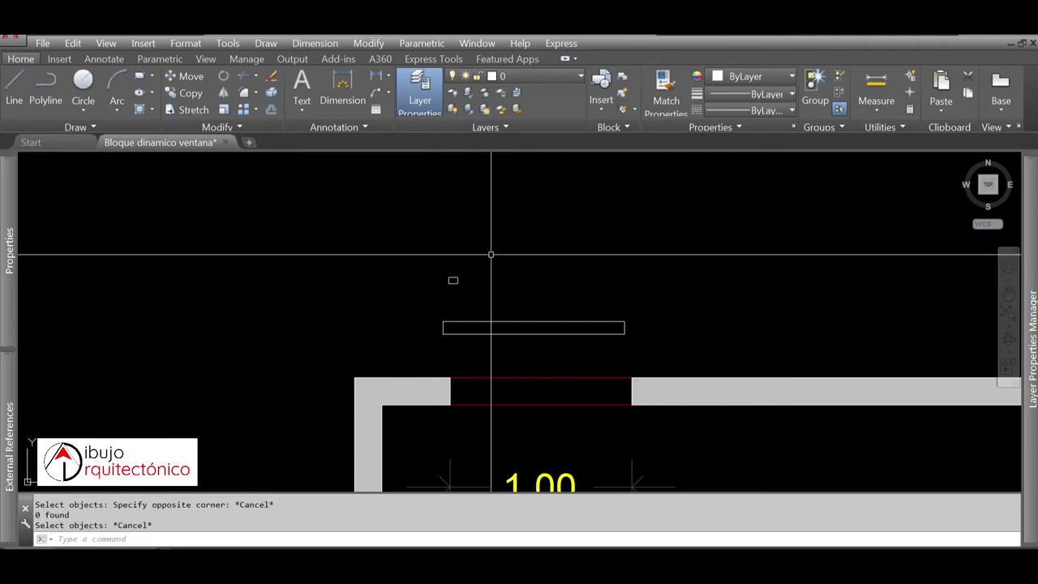
type("co")
key("Return")
left_click(491, 254)
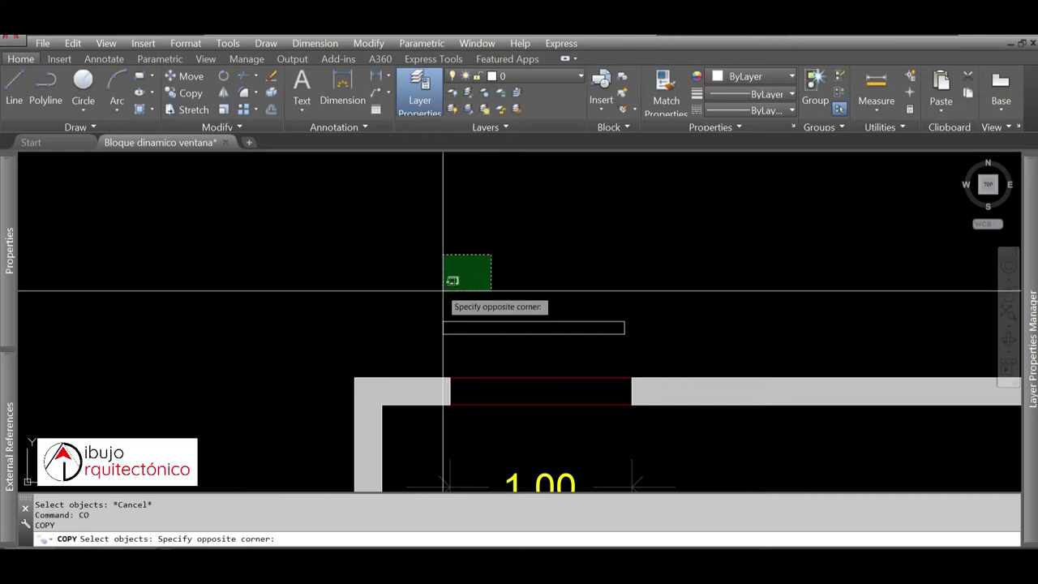
left_click(441, 290)
key("Return")
left_click(449, 239)
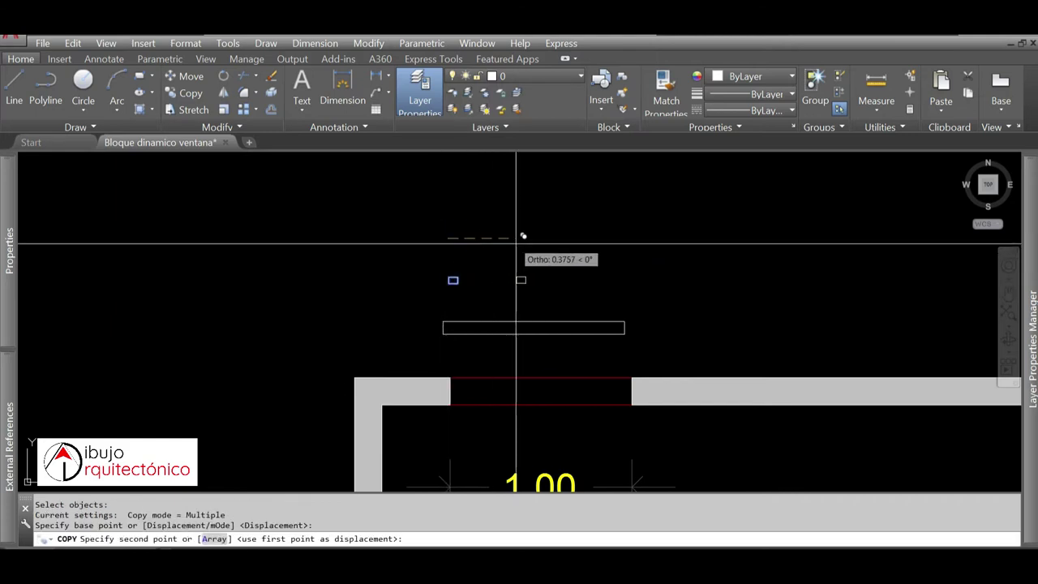
key("Return")
- Draw a long rectangle spanning from the first small square to the second
type("rec")
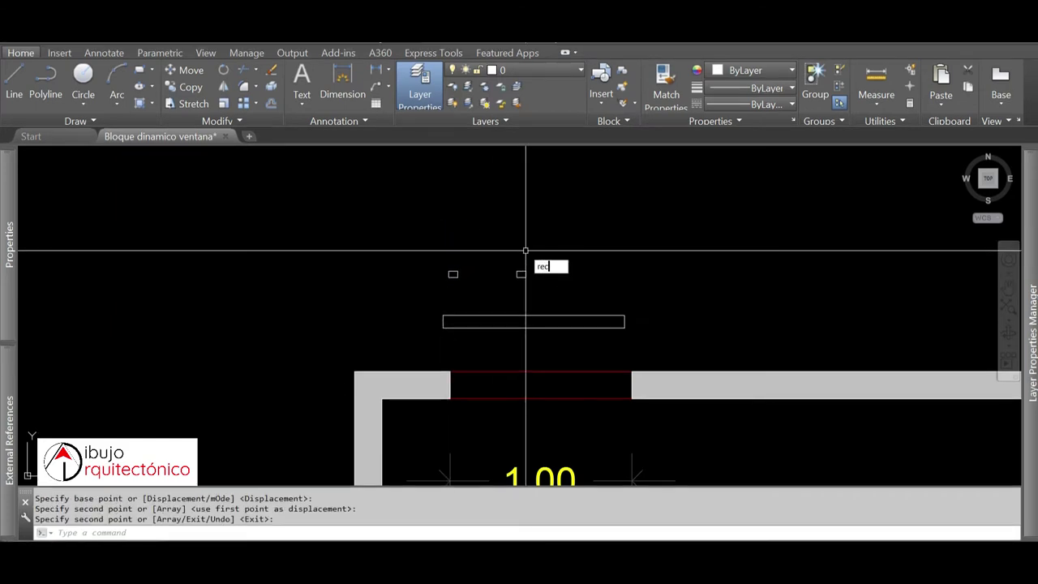
key("Return")
scroll(459, 291, "up", 2)
left_click(455, 264)
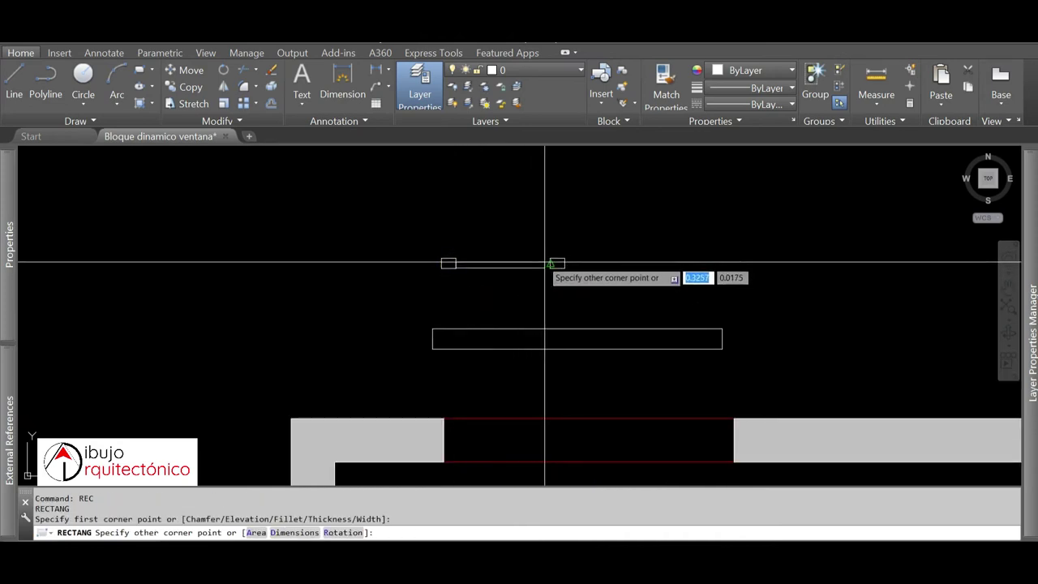
left_click(551, 259)
scroll(503, 268, "up", 2)
scroll(487, 264, "up", 2)
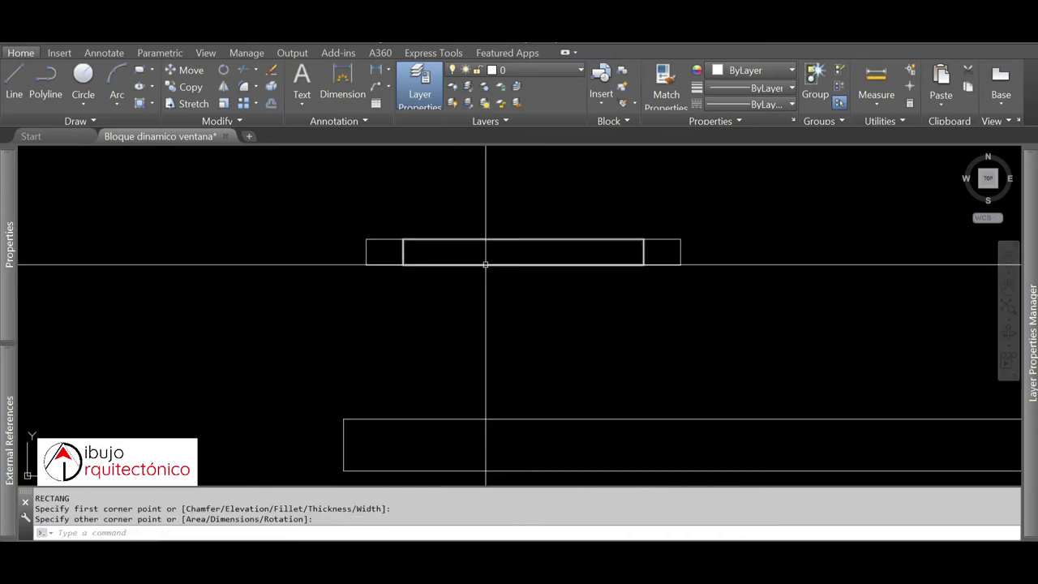
type("o")
key("Return")
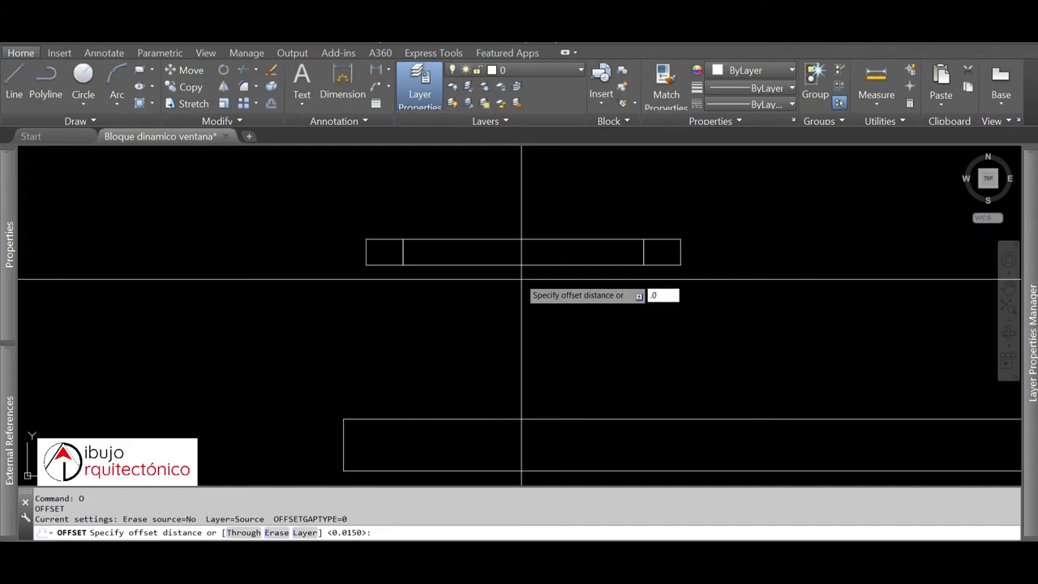
- Offset the long inner rectangle by 0.0150
key("Return")
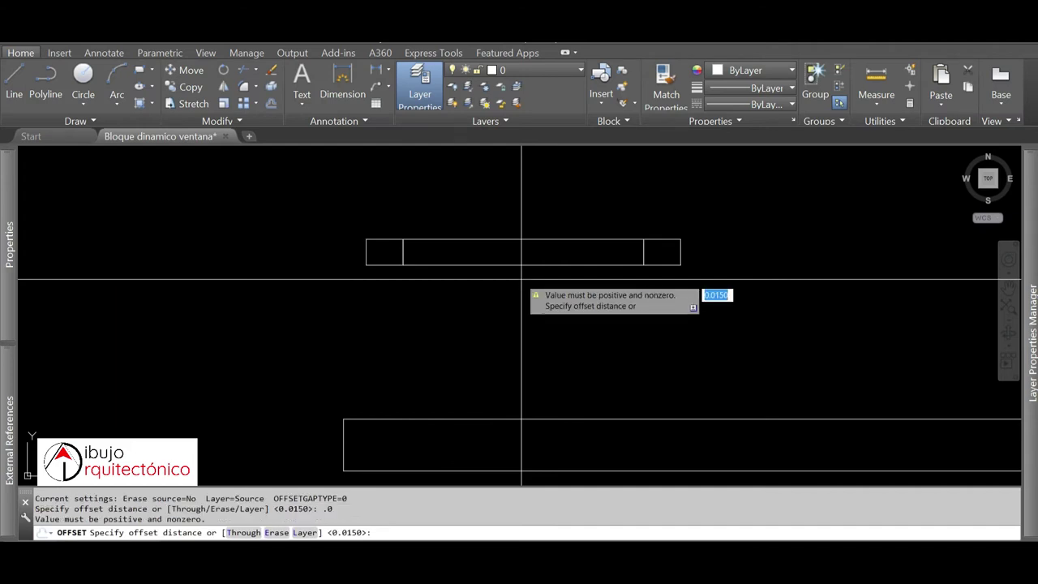
key("Return")
left_click(507, 265)
left_click(509, 253)
key("Return")
scroll(503, 259, "up", 3)
scroll(502, 272, "up", 2)
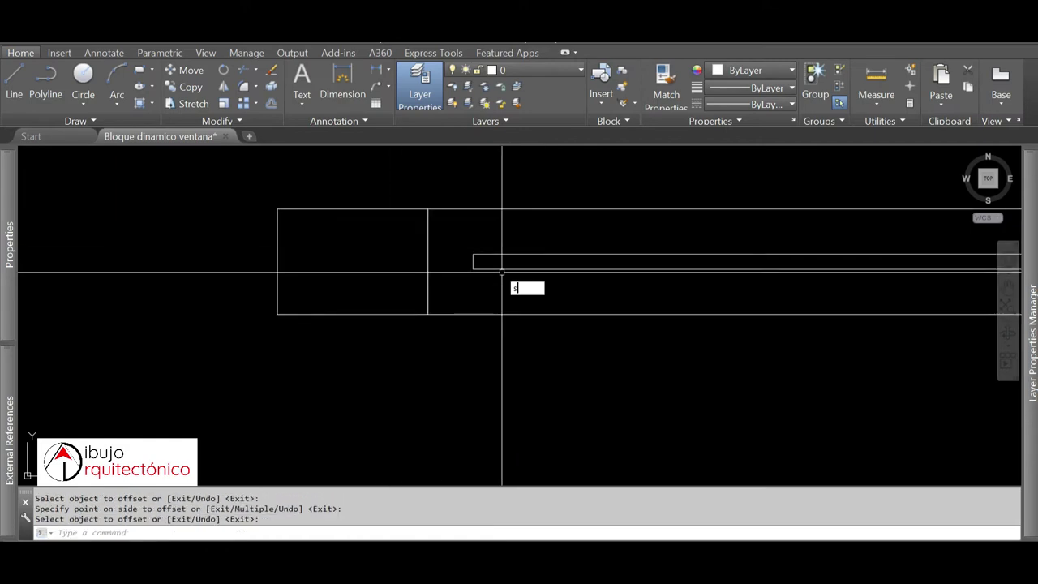
- Stretch the thin rectangle's left end 0.0150 to the left
key("Return")
left_click(543, 232)
left_click(473, 280)
key("Return")
left_click(472, 268)
left_click(428, 268)
scroll(428, 268, "down", 3)
- Stretch the thin rectangle's right end into place at the second square
key("Return")
scroll(568, 276, "up", 4)
left_click(581, 260)
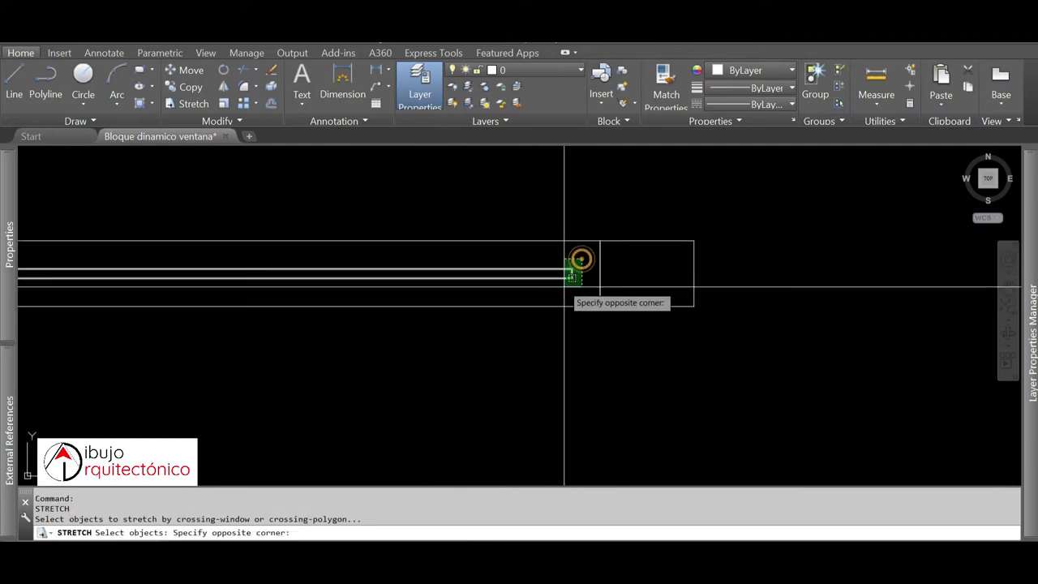
left_click(565, 286)
key("Return")
left_click(570, 281)
left_click(600, 280)
scroll(573, 326, "down", 3)
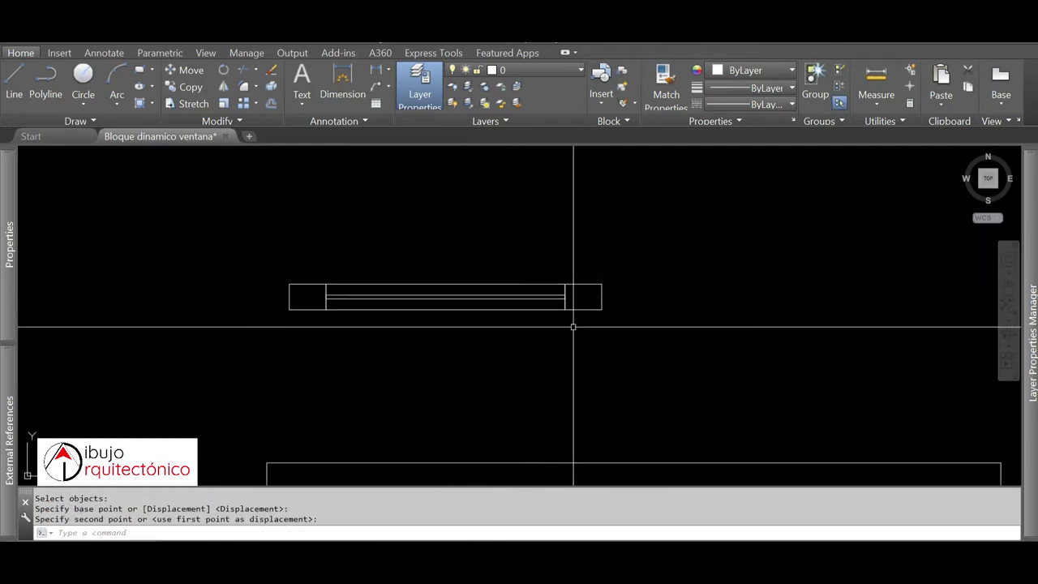
scroll(574, 327, "down", 4)
- Move the sash assembly down onto the left end of the 1 × 0.07 frame
type("m")
key("Return")
left_click(612, 260)
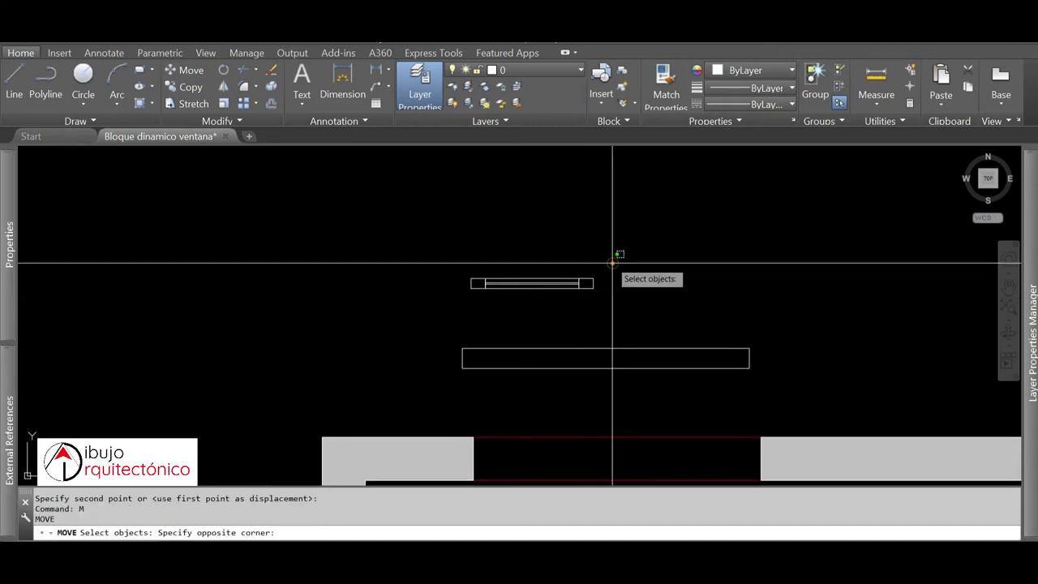
left_click(457, 309)
key("Return")
left_click(471, 279)
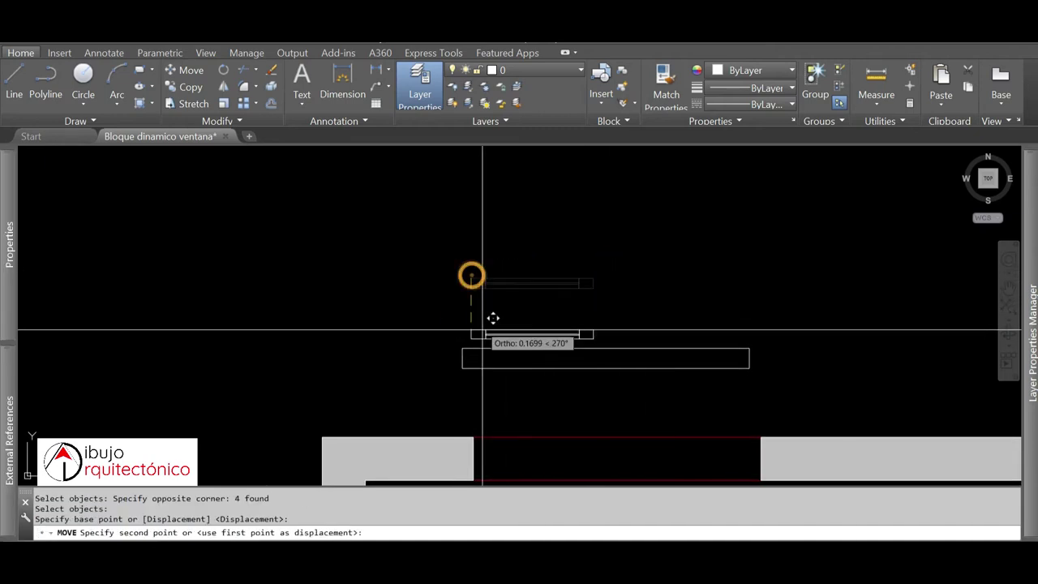
left_click(463, 349)
scroll(574, 369, "up", 2)
key("Escape")
scroll(573, 369, "up", 2)
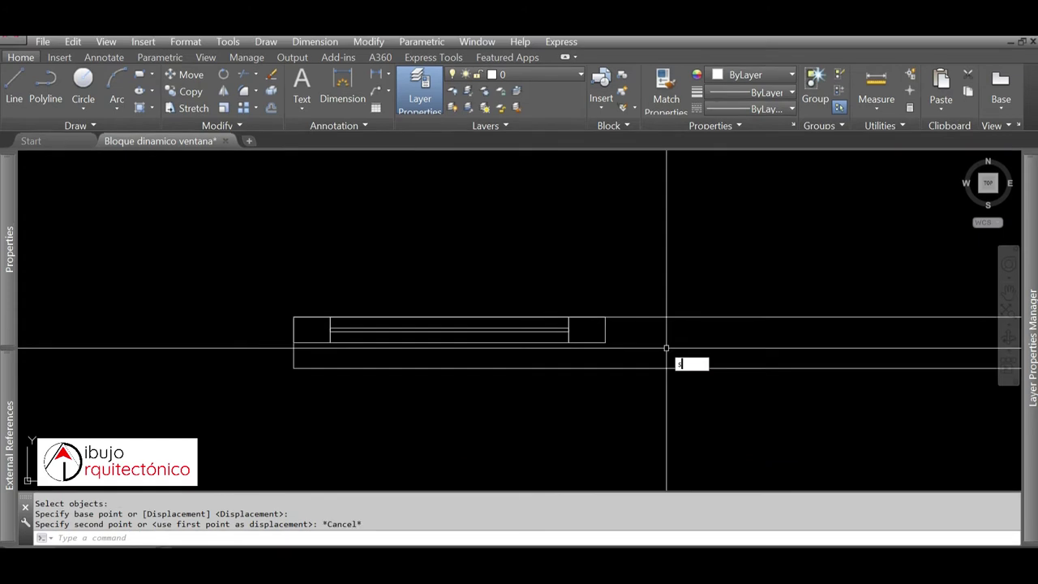
- Start a trial stretch on the sash and cancel it
type("s")
key("Return")
left_click(680, 287)
key("Escape")
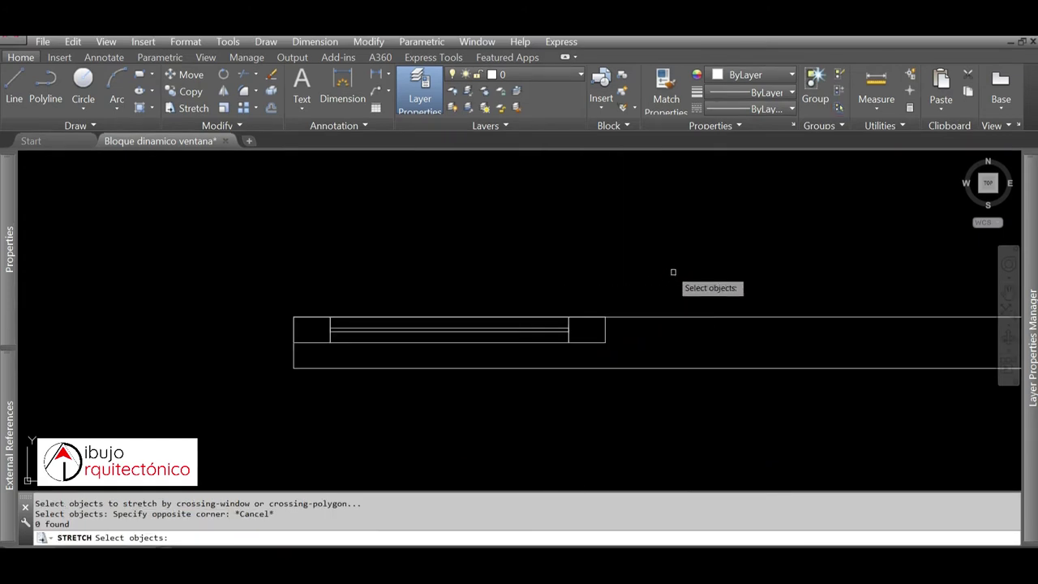
key("Escape")
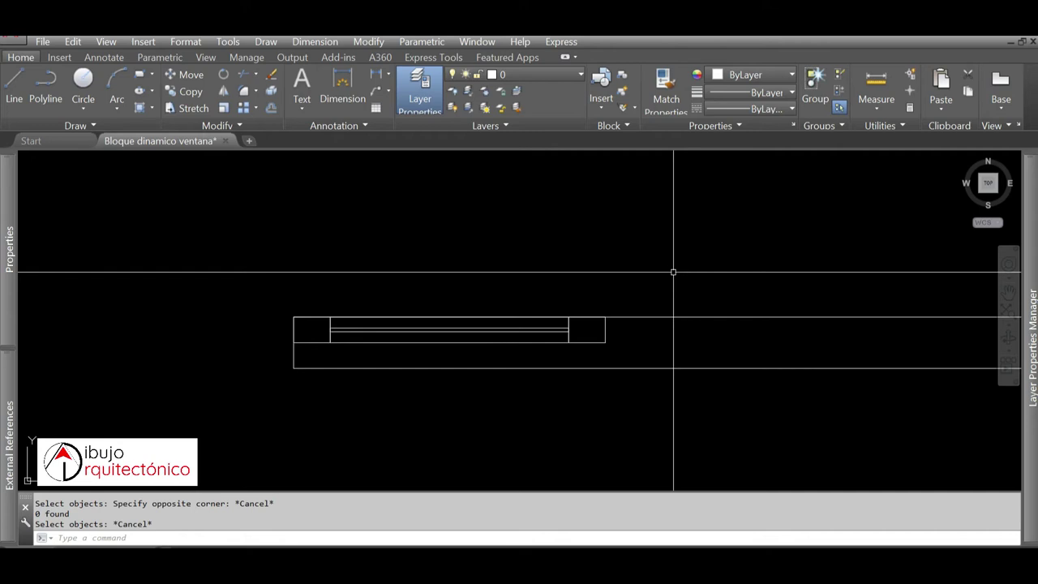
- Stretch the sash's right end to the frame midpoint using a .x point filter
type("s")
key("Return")
left_click(663, 272)
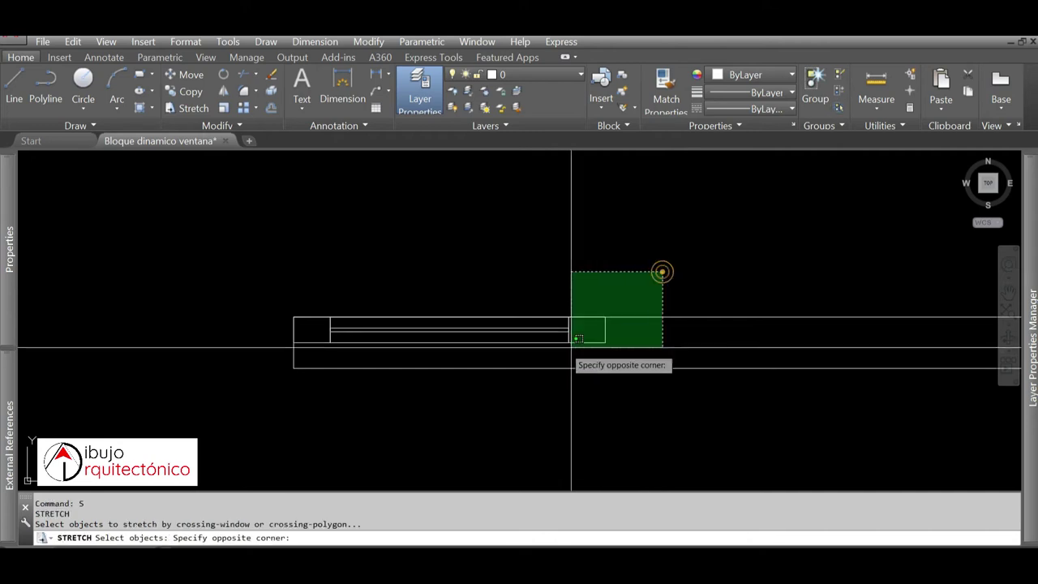
left_click(572, 350)
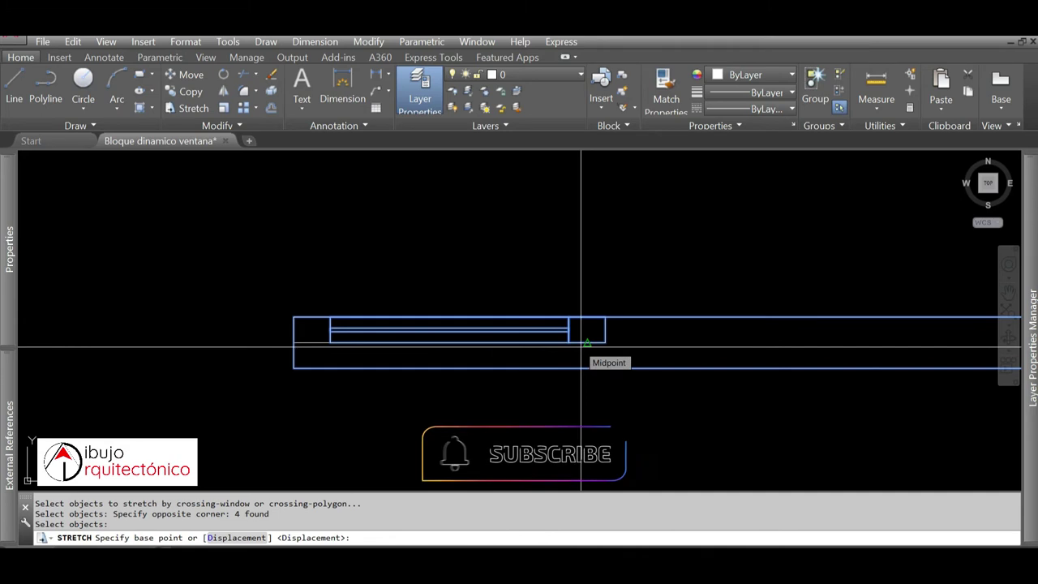
left_click(581, 348)
type(".")
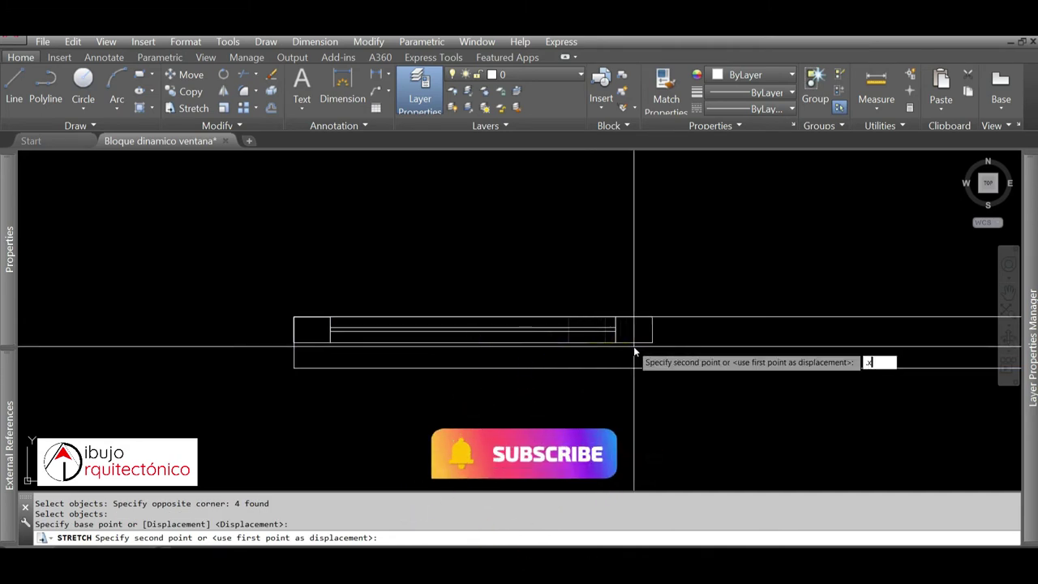
type("x")
key("Return")
left_click(688, 352)
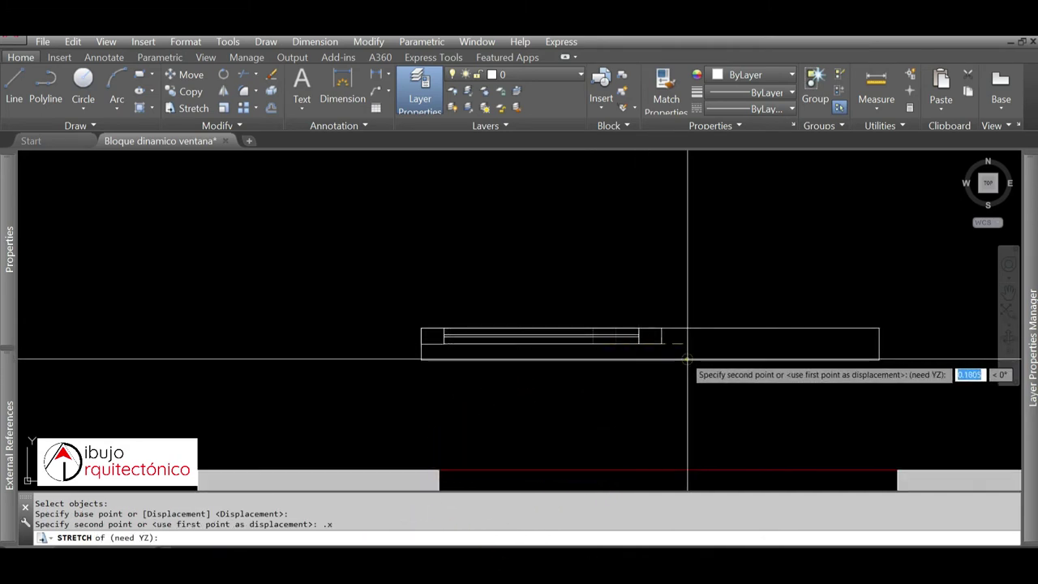
left_click(739, 348)
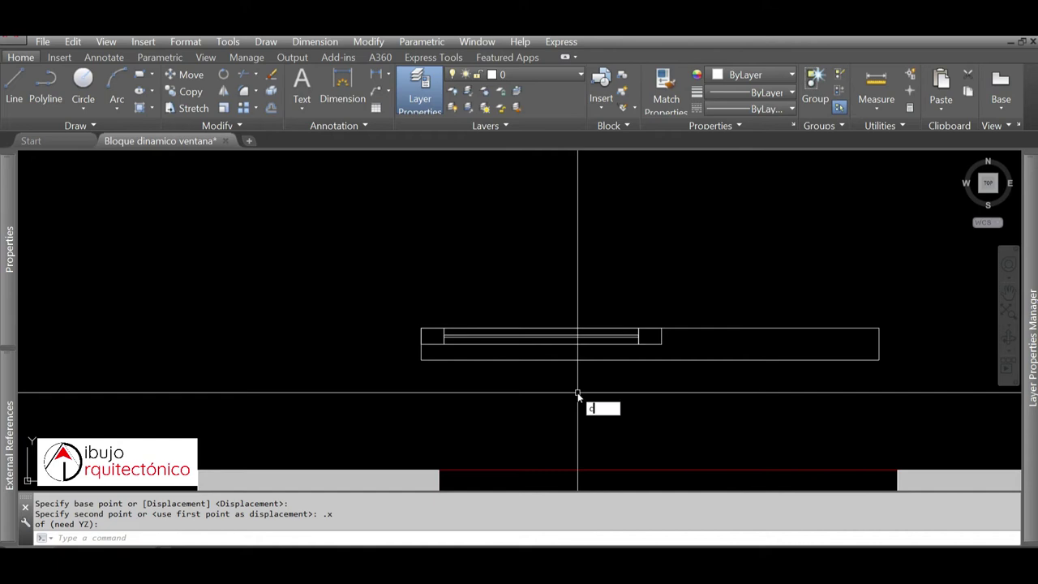
type("o")
key("Return")
- Copy the whole sash into the frame's right half, set slightly lower as the second pane
left_click(411, 354)
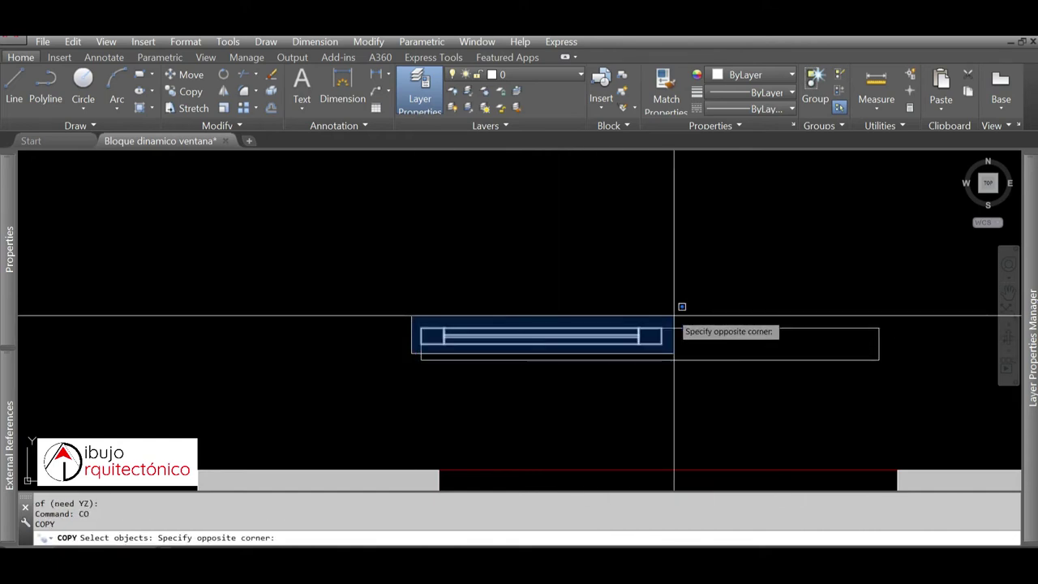
left_click(674, 315)
key("Return")
left_click(421, 328)
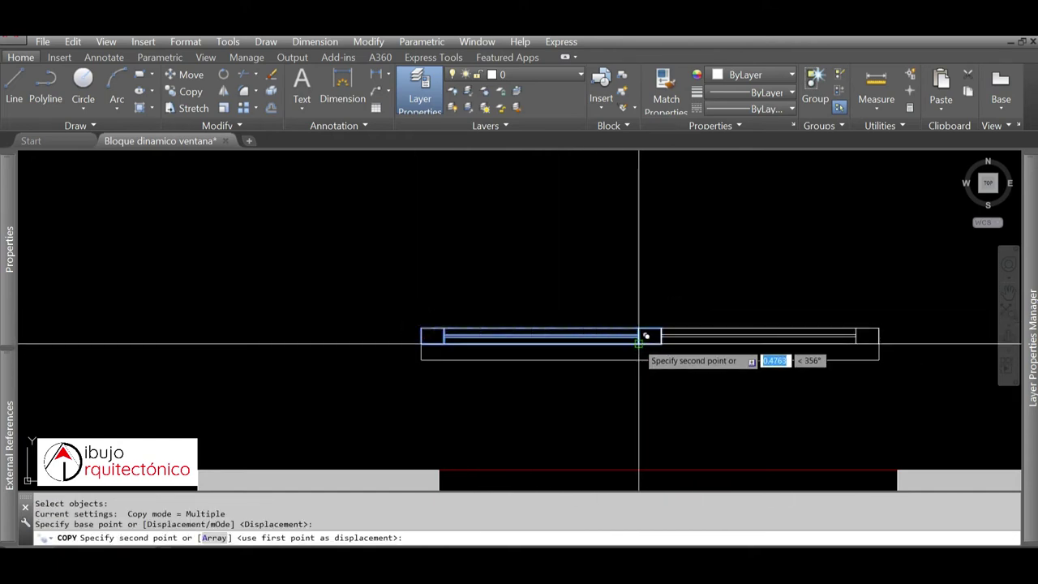
left_click(639, 344)
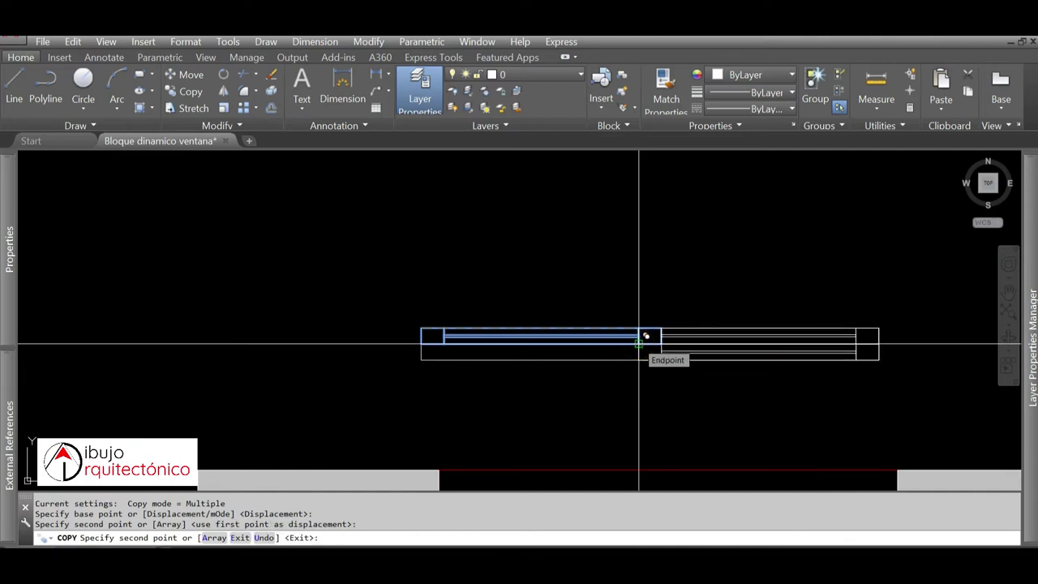
key("Return")
key("Escape")
type("B")
key("Return")
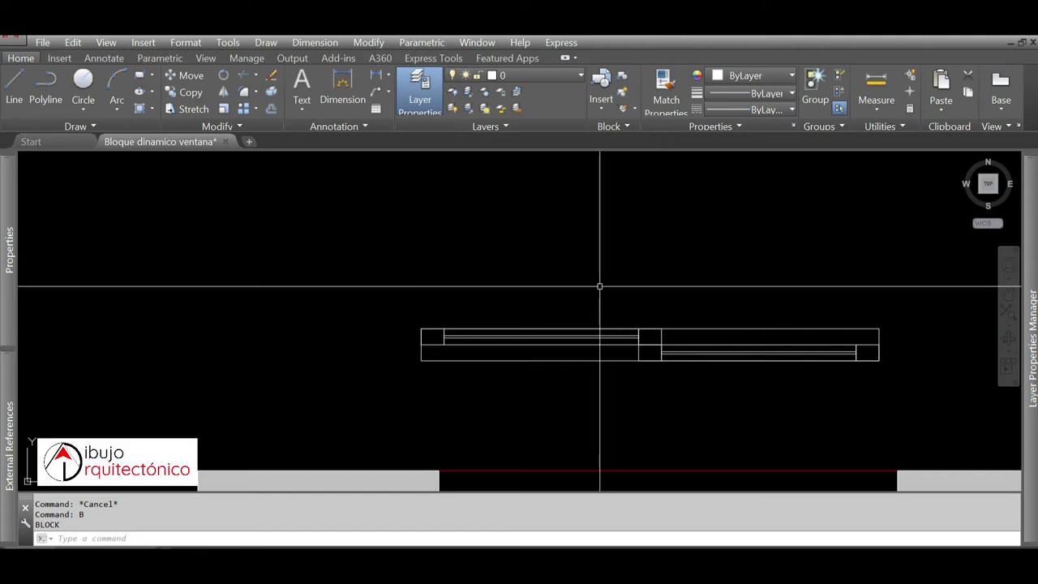
type("b")
- Make a 'Ventana corrediza' block of the nine window lines, based at the bottom pane junction
key("Return")
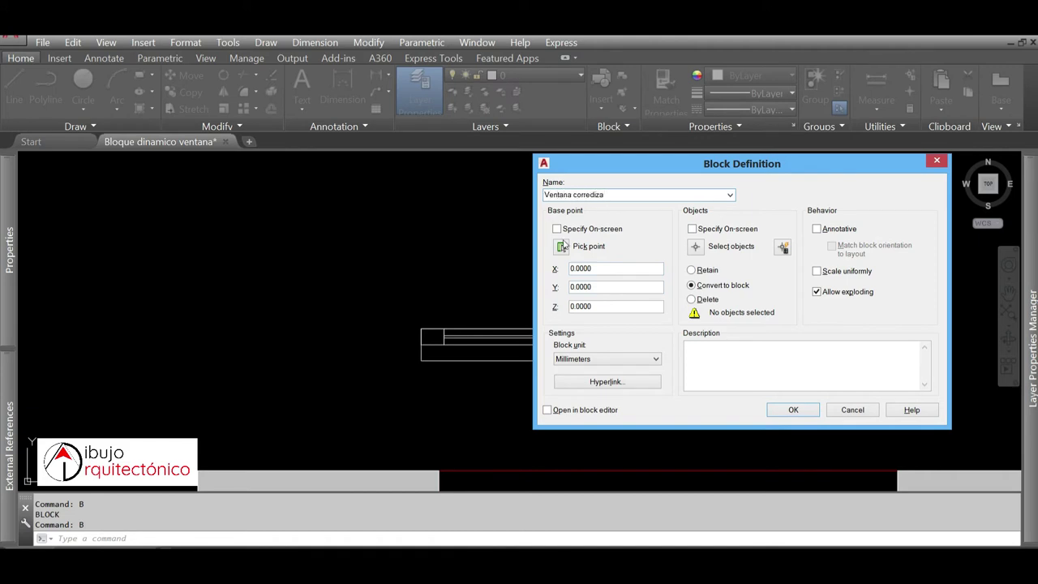
left_click(561, 247)
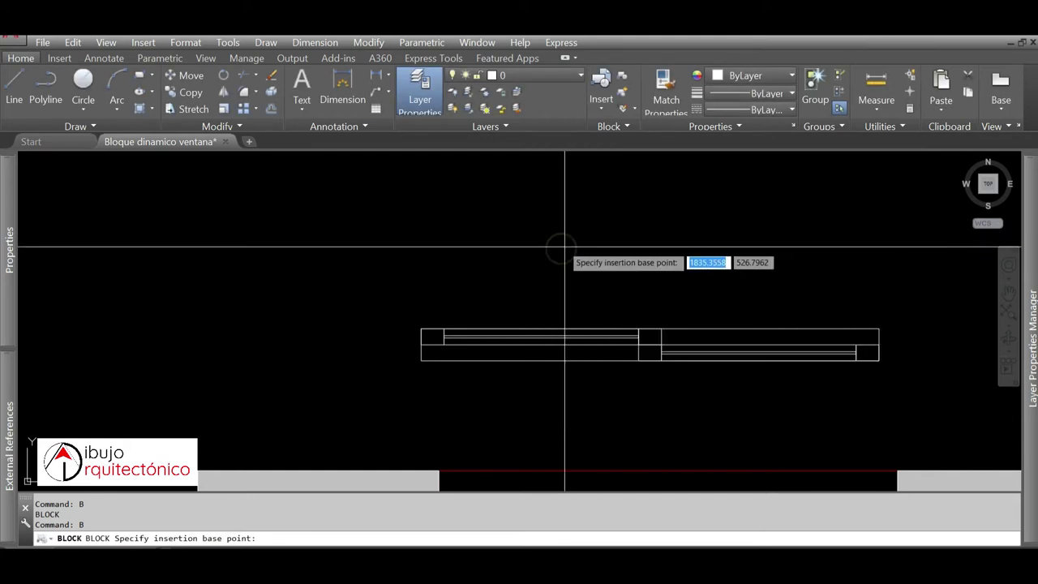
left_click(649, 363)
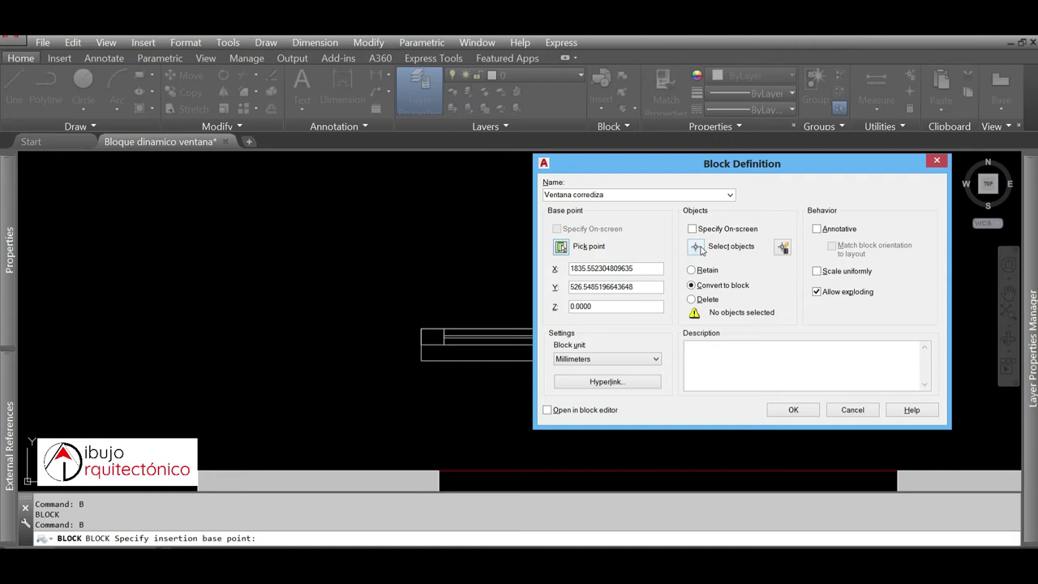
left_click(703, 249)
left_click(907, 270)
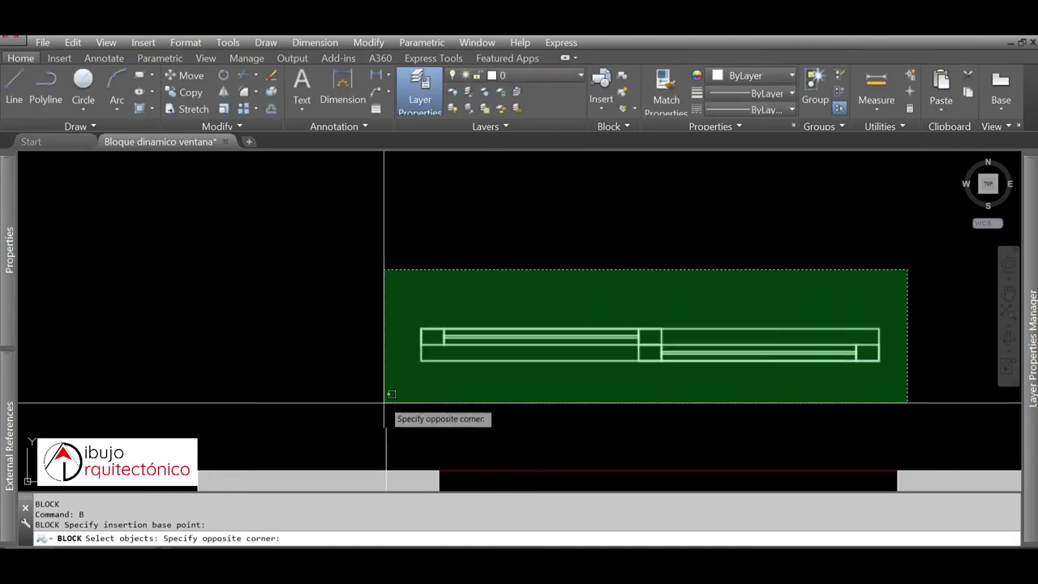
left_click(381, 403)
key("Return")
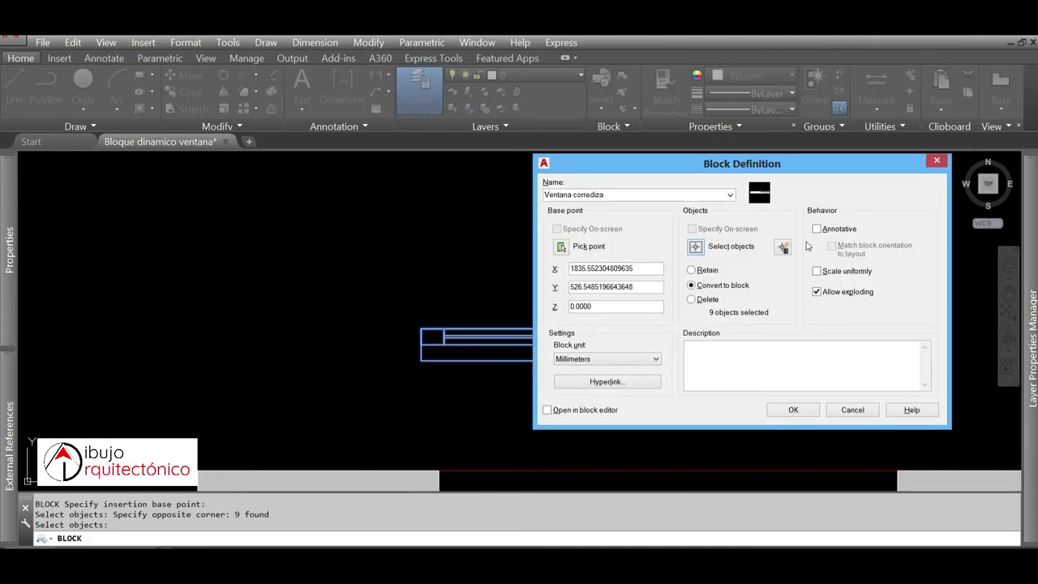
left_click(793, 411)
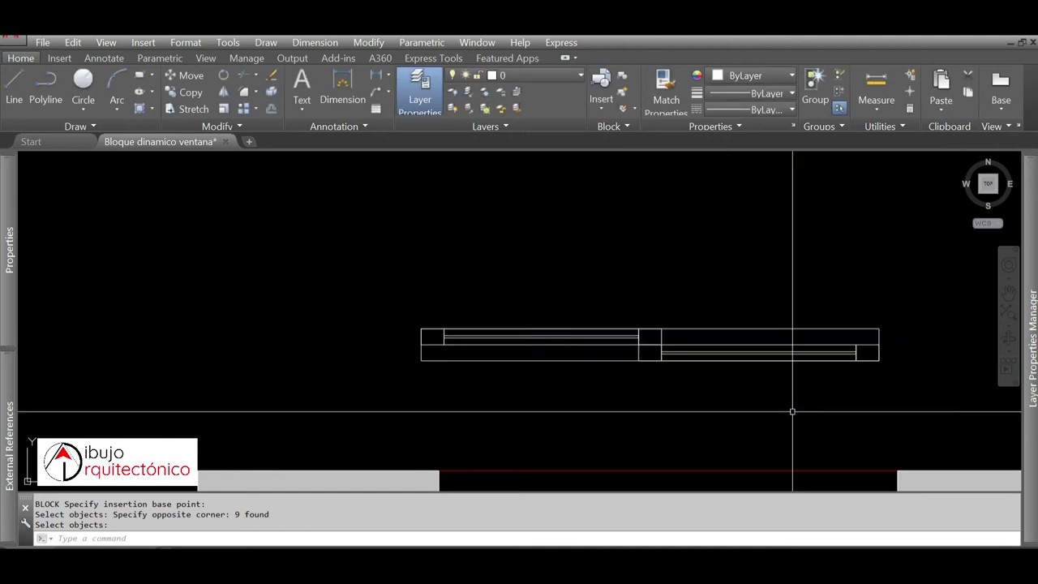
key("Escape")
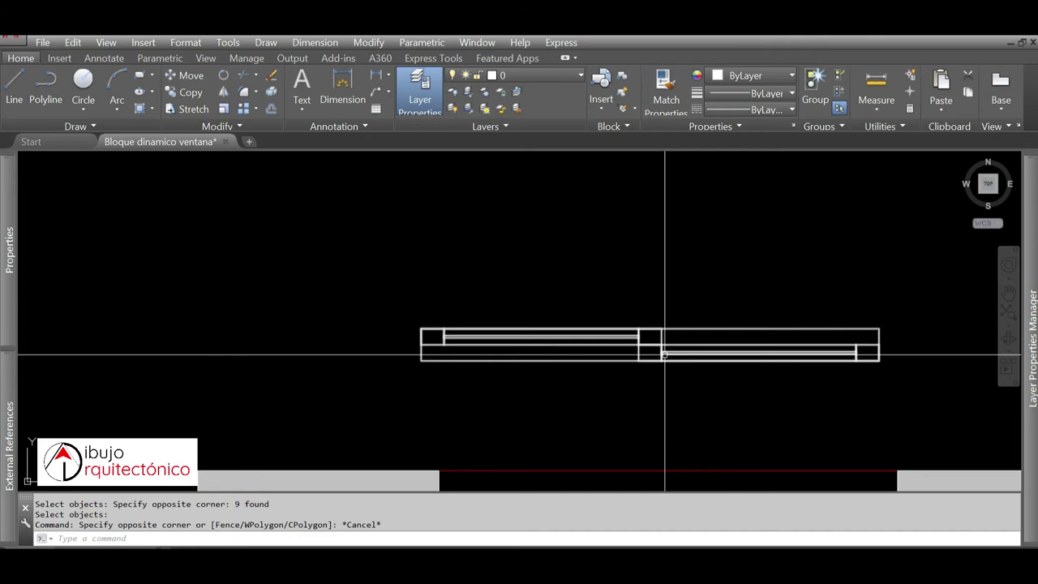
- Open 'Ventana corrediza' in the Block Editor and show the Parameter Sets palette
double_click(664, 354)
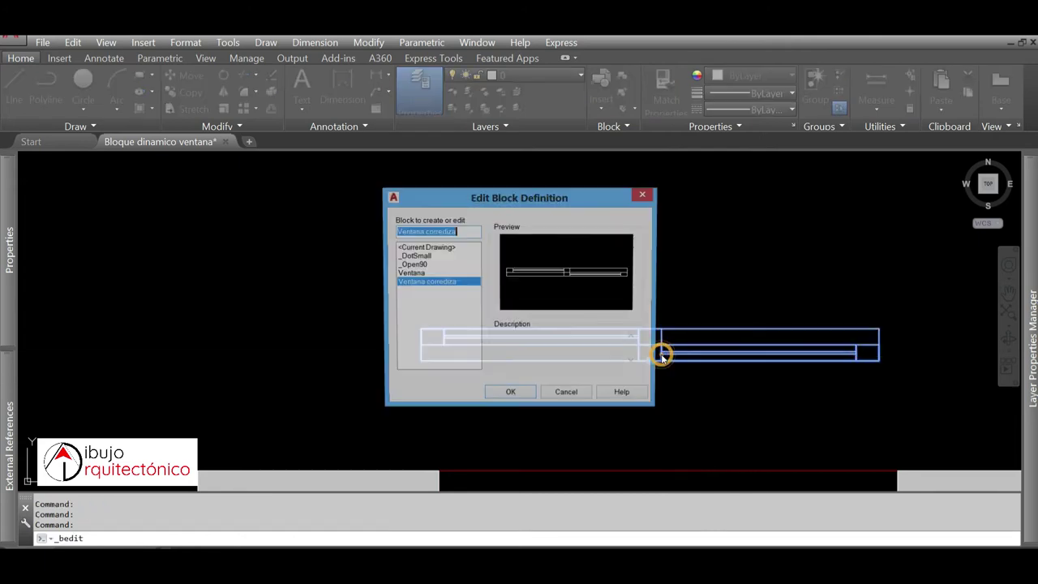
left_click(511, 396)
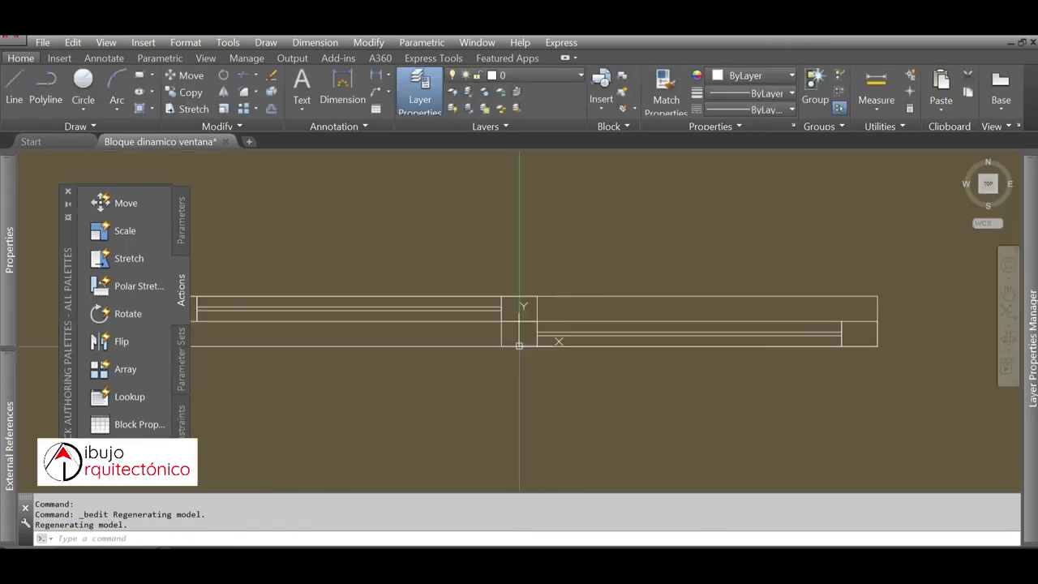
middle_click_drag(639, 402, 606, 369)
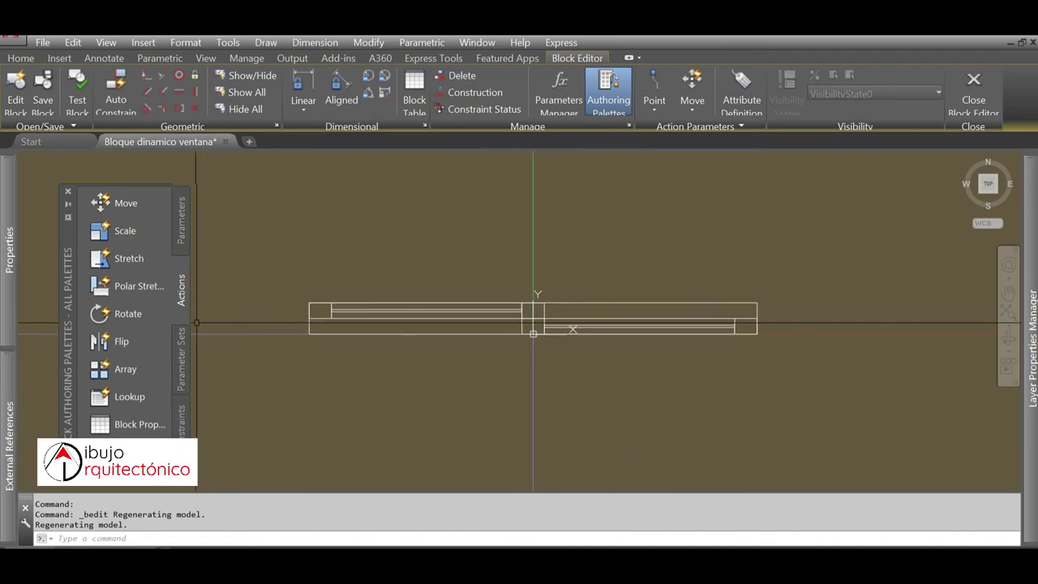
left_click(183, 354)
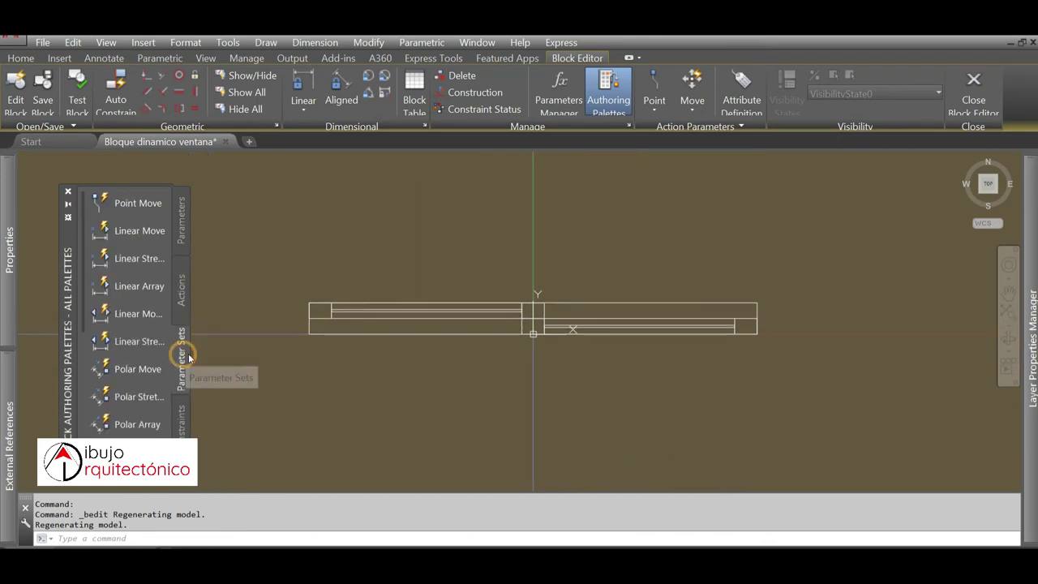
- Add linear parameters Distance1 (junction to left corner) and Distance2 (middle to right end), labels above
left_click(140, 258)
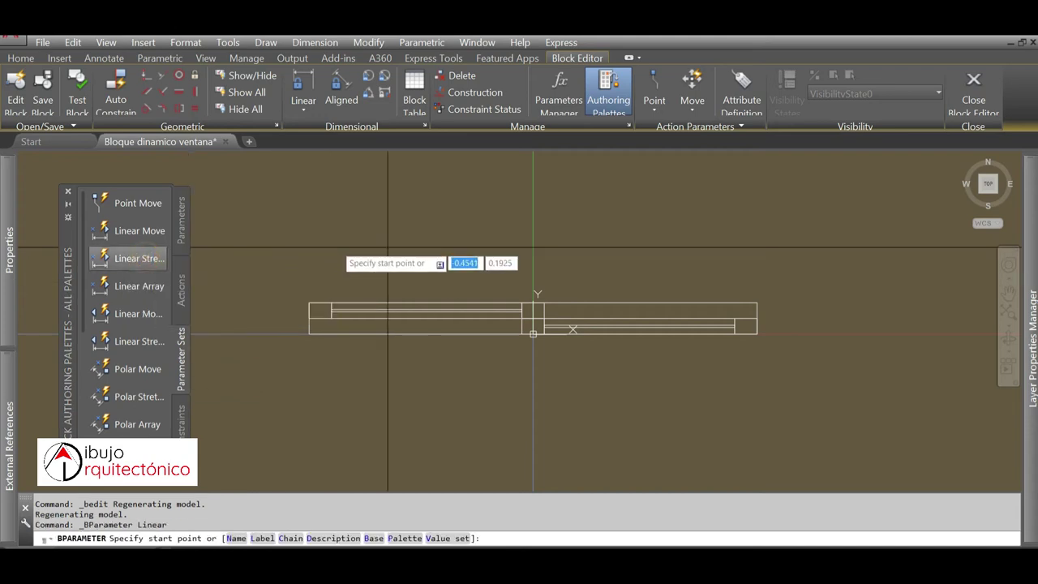
left_click(532, 301)
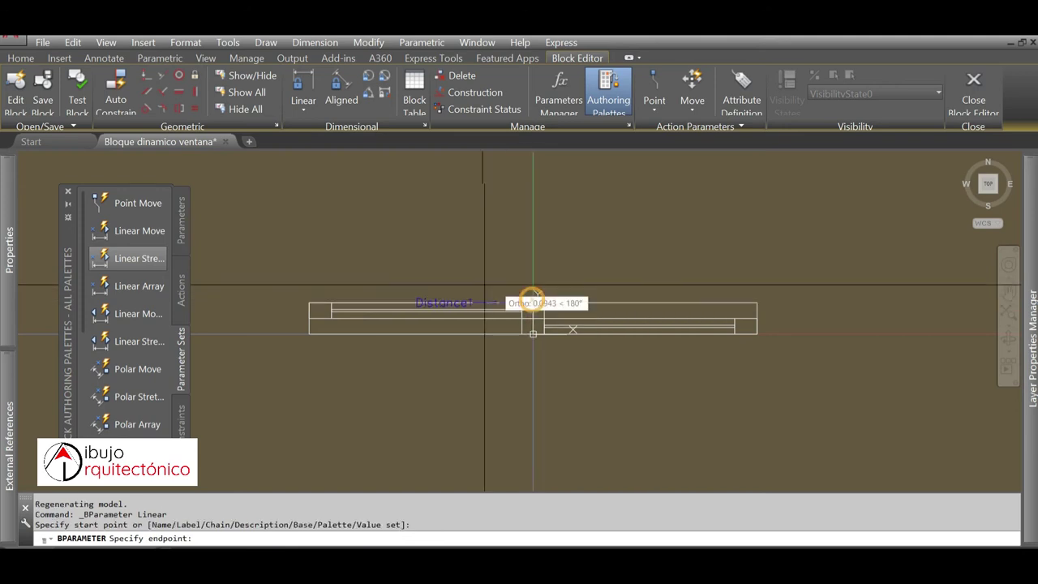
left_click(310, 303)
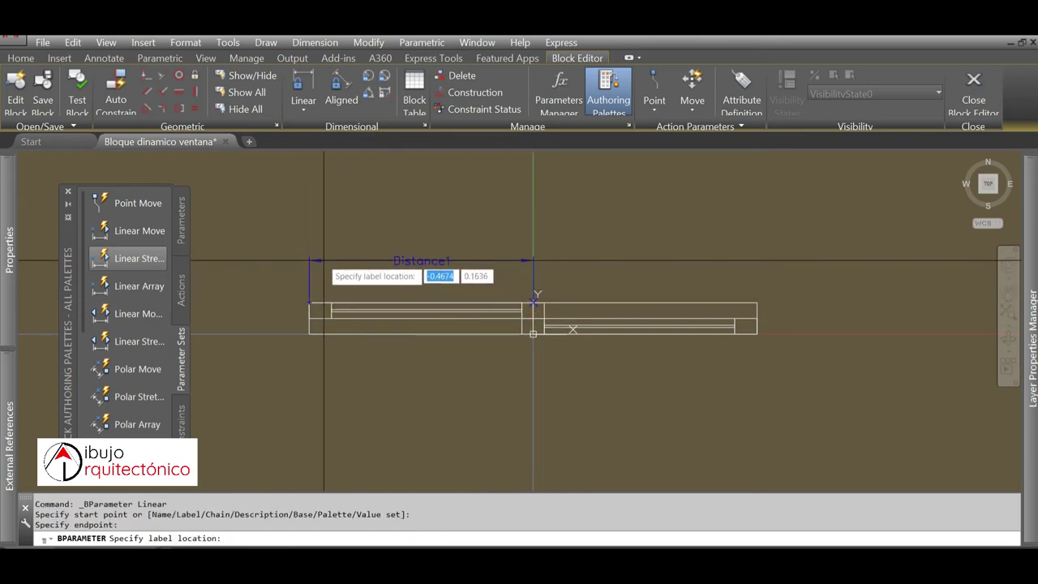
left_click(325, 262)
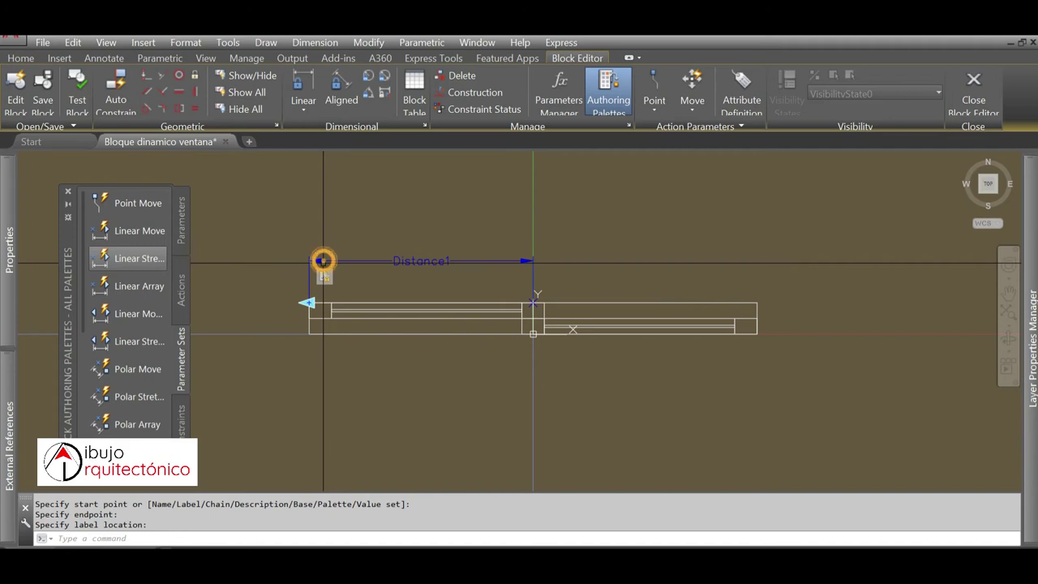
left_click(143, 258)
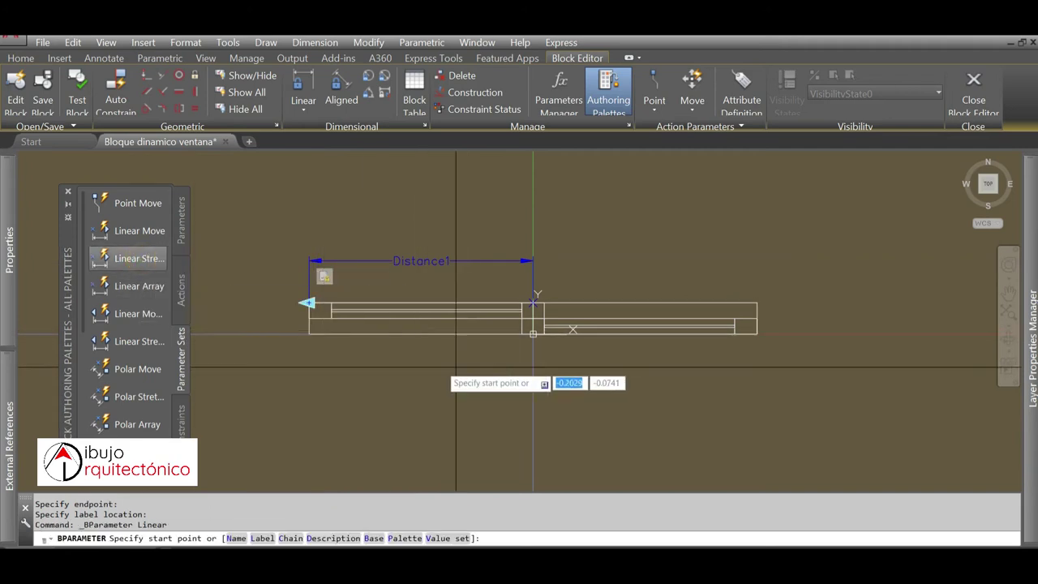
left_click(533, 317)
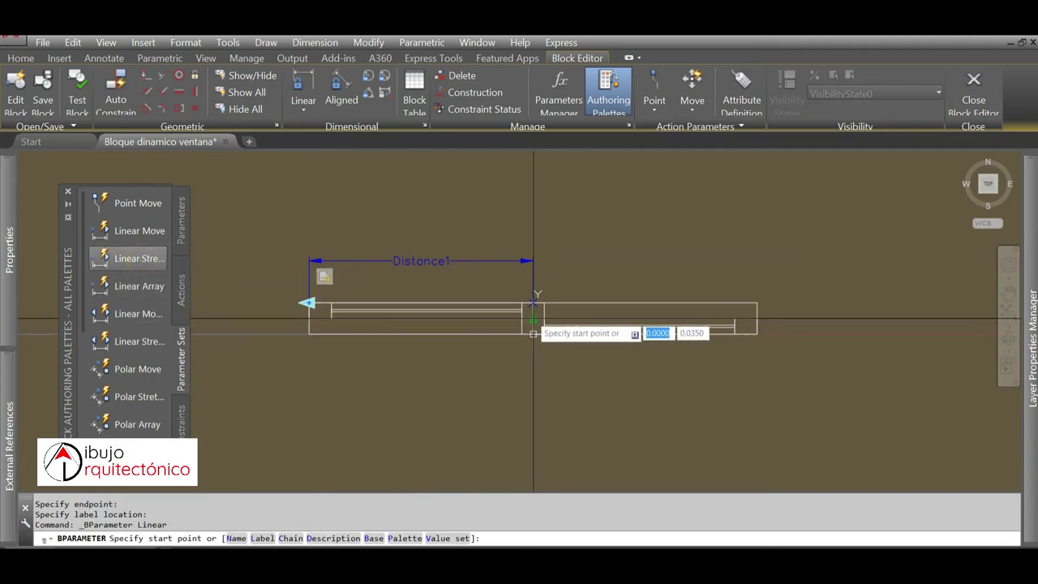
left_click(757, 317)
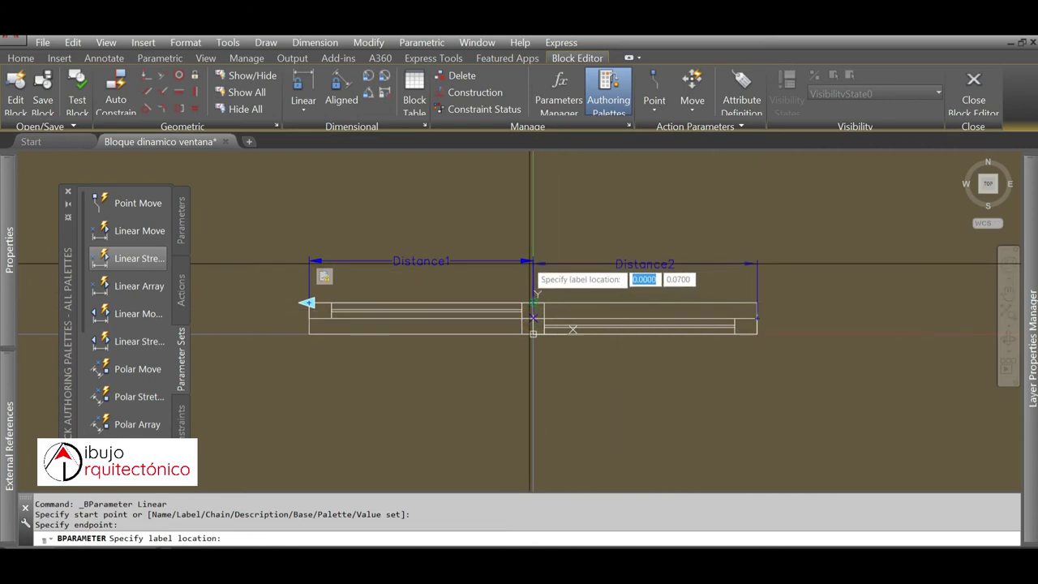
left_click(645, 303)
left_click(645, 302)
left_click(645, 261)
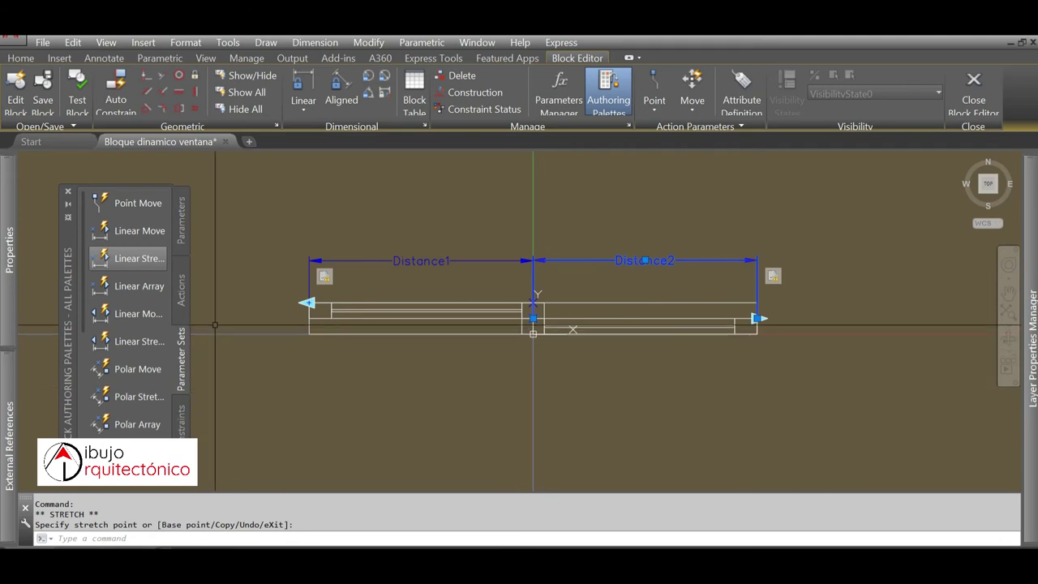
- Add a Stretch action on Distance1's left point, framing and selecting the six left-end objects
left_click(182, 300)
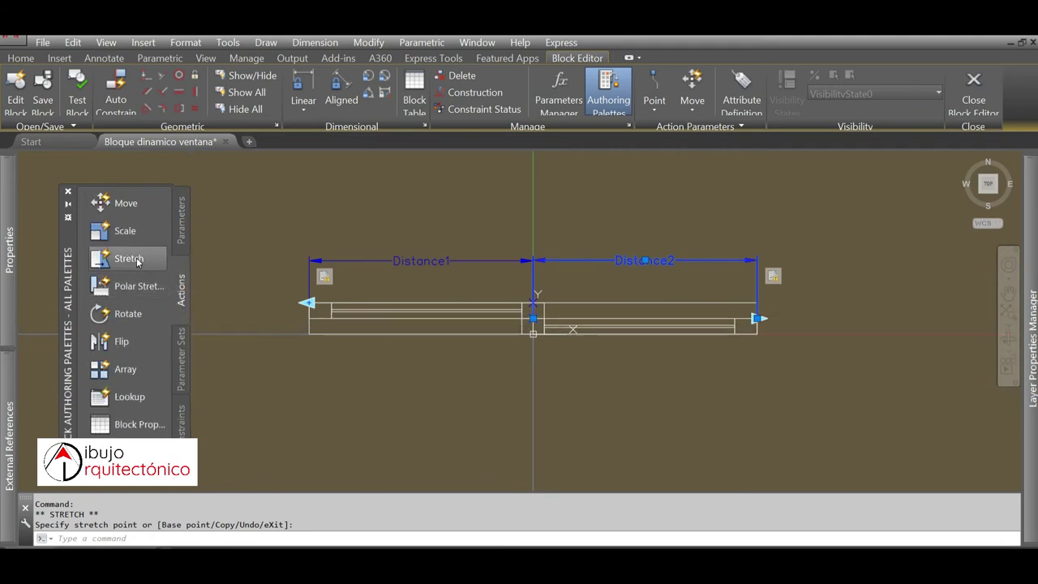
left_click(128, 258)
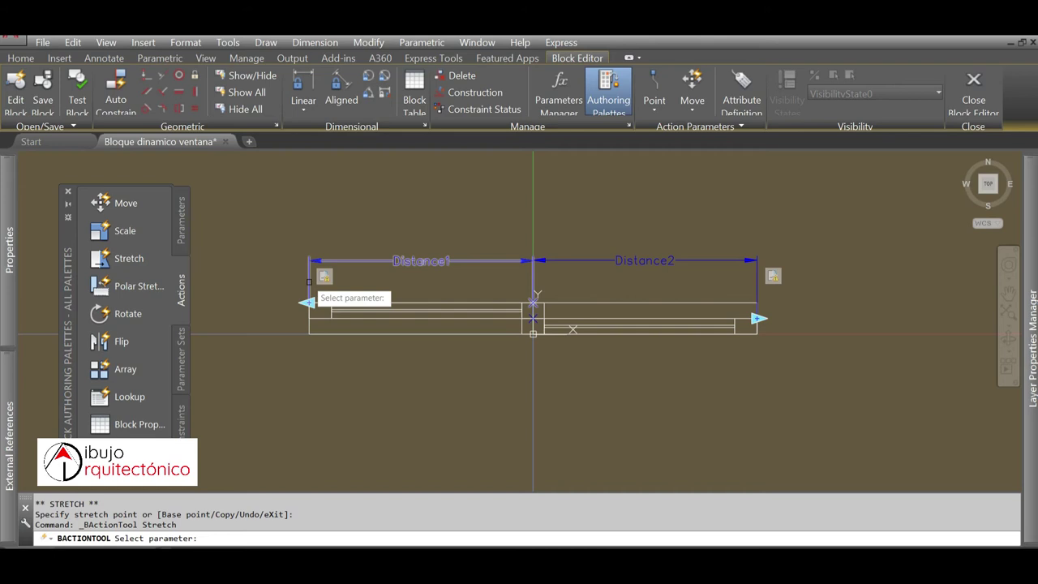
left_click(309, 281)
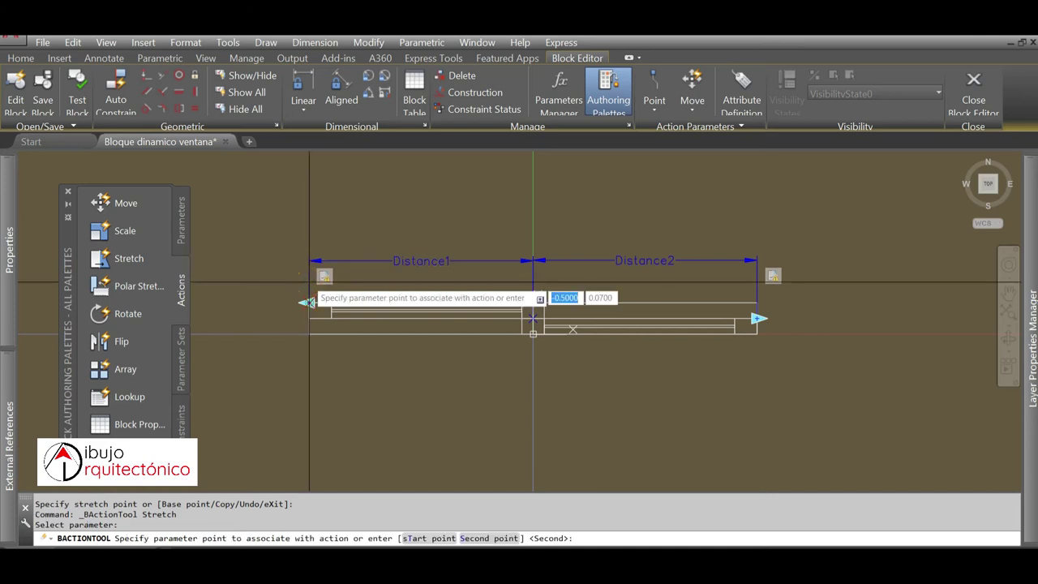
left_click(309, 303)
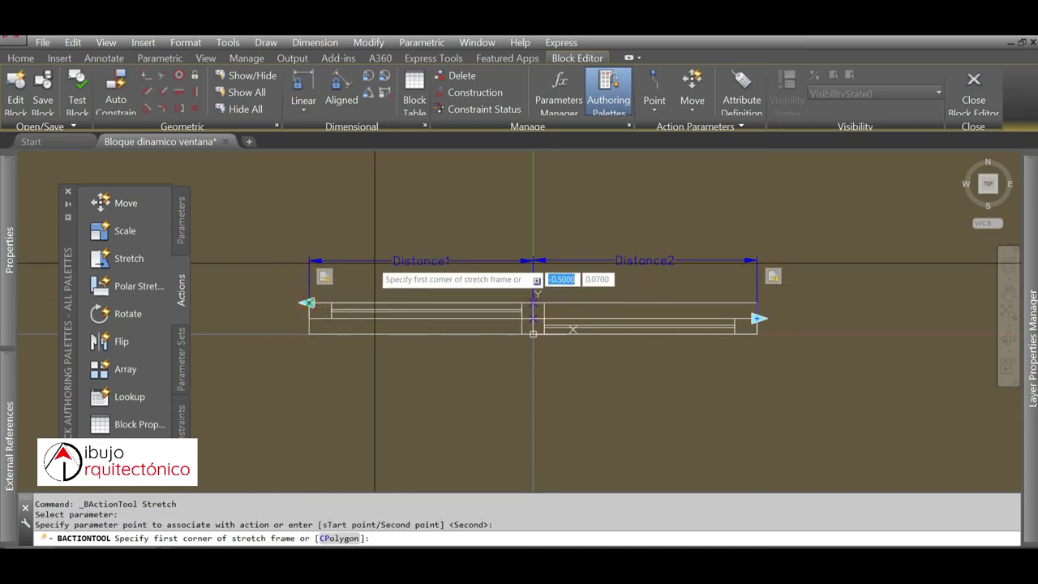
left_click(398, 206)
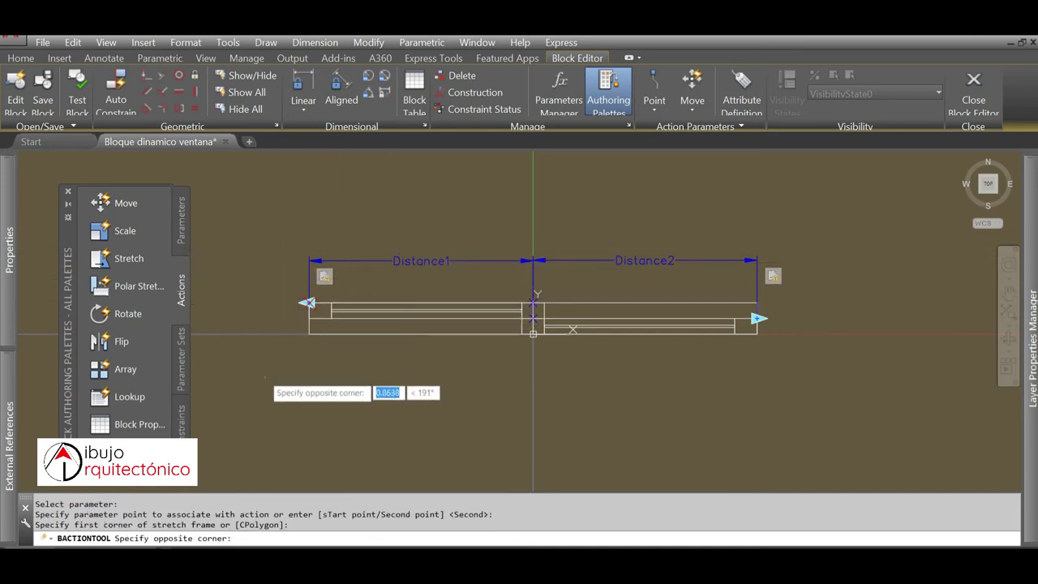
left_click(265, 376)
left_click(369, 227)
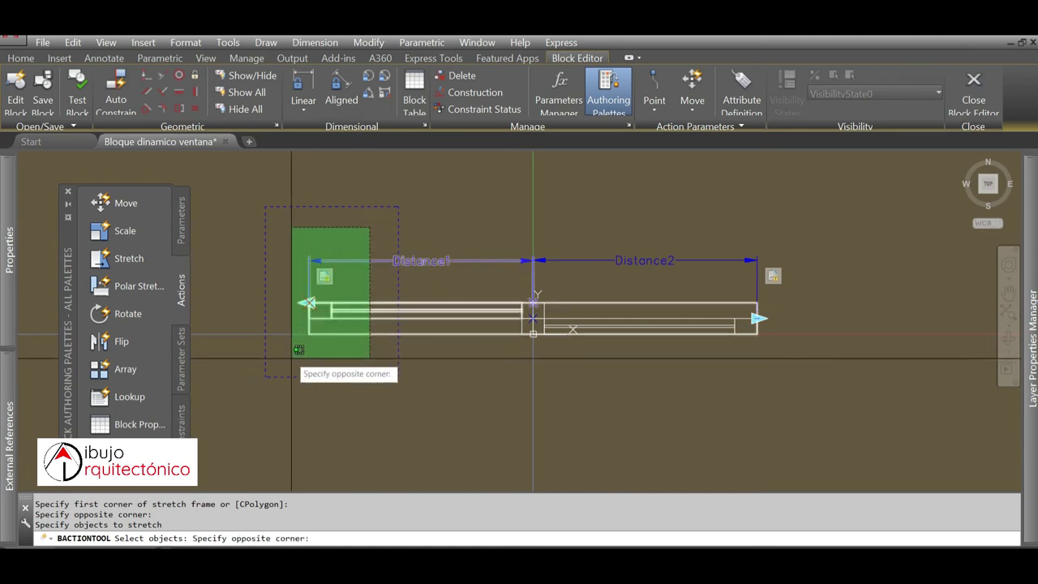
left_click(290, 359)
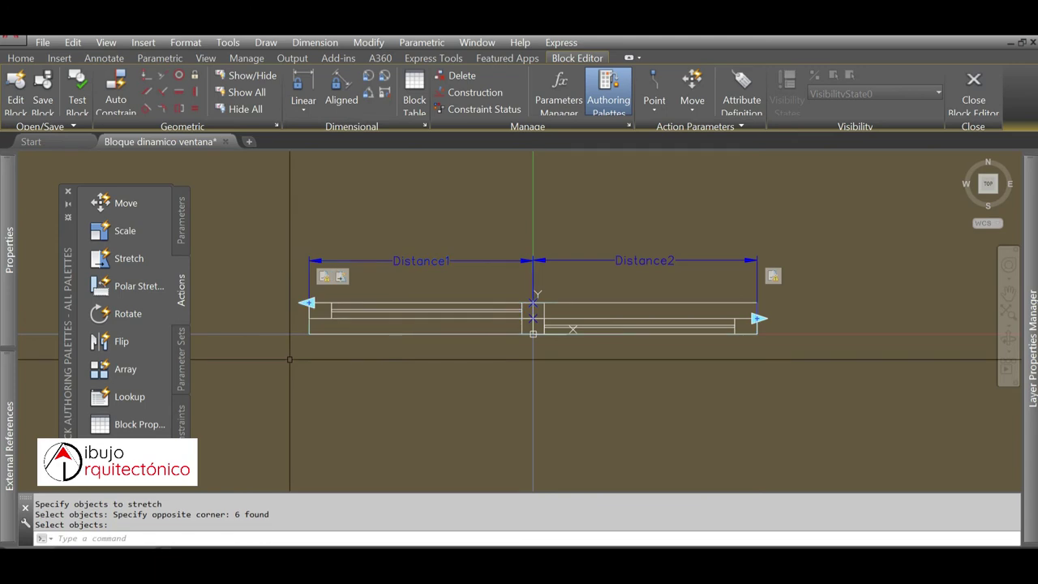
- Add a second Stretch action on Distance2's right point, covering the six right-end objects
left_click(131, 261)
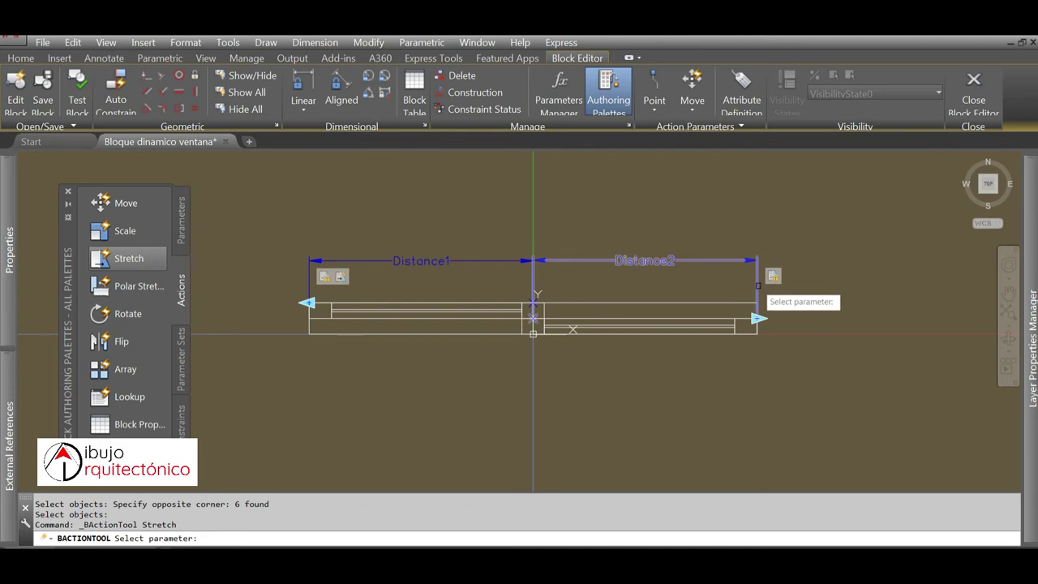
left_click(758, 284)
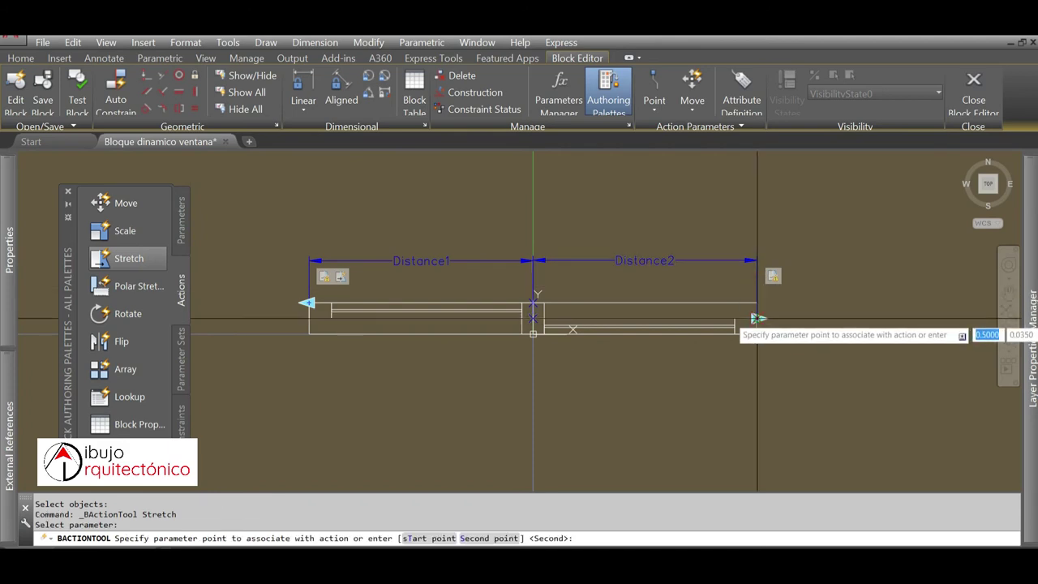
left_click(757, 318)
left_click(855, 204)
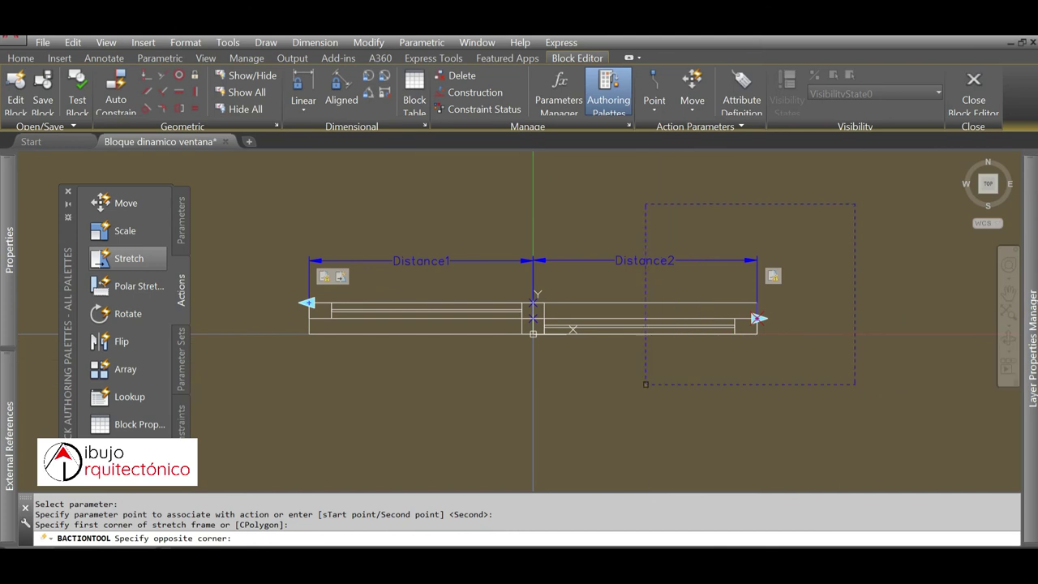
left_click(646, 384)
left_click(810, 225)
left_click(695, 373)
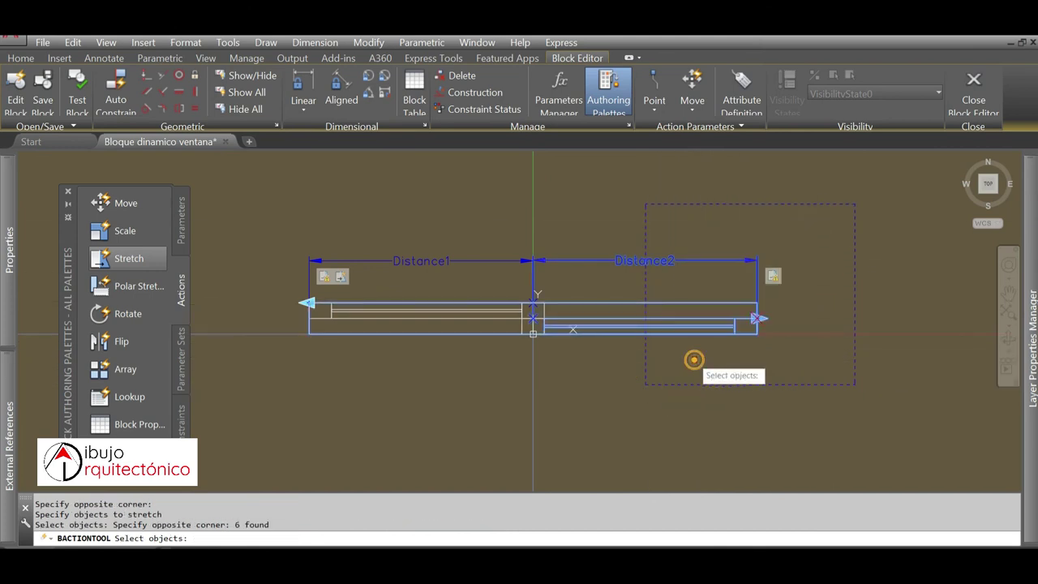
key("Return")
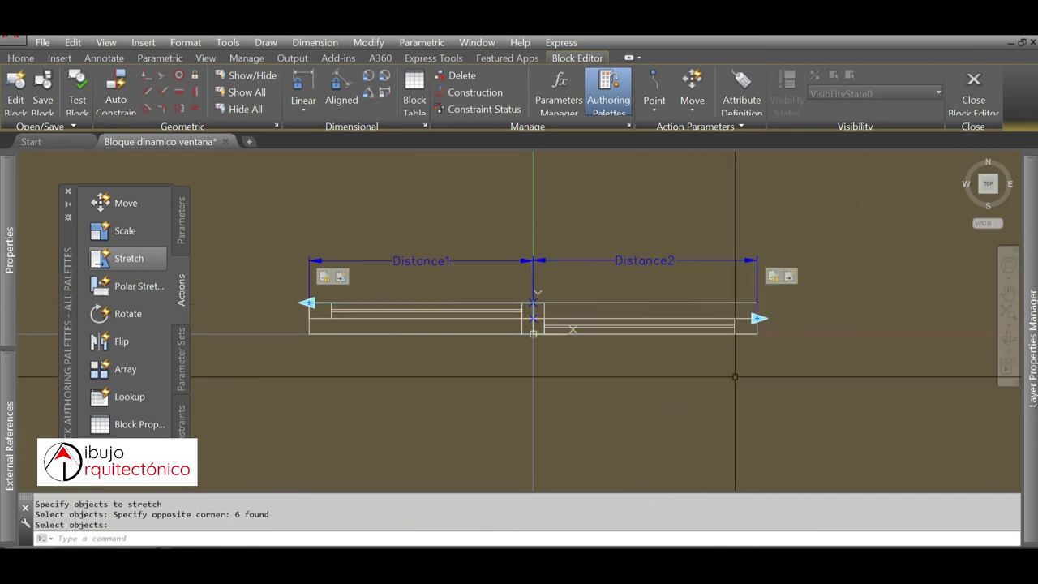
- Save the block changes, leave the Block Editor, and move the window block to layer A-Canceleria
left_click(975, 89)
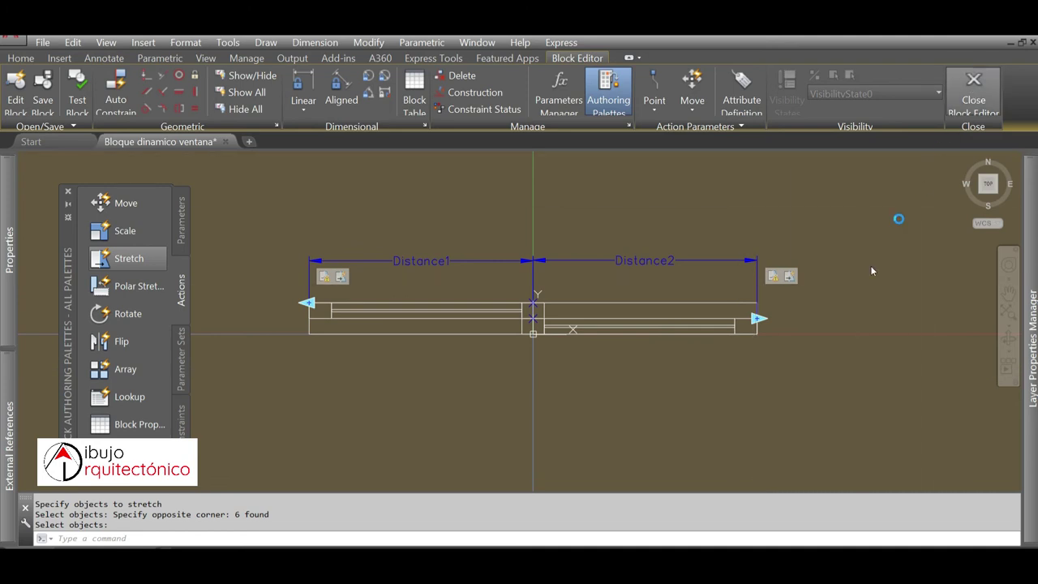
left_click(479, 285)
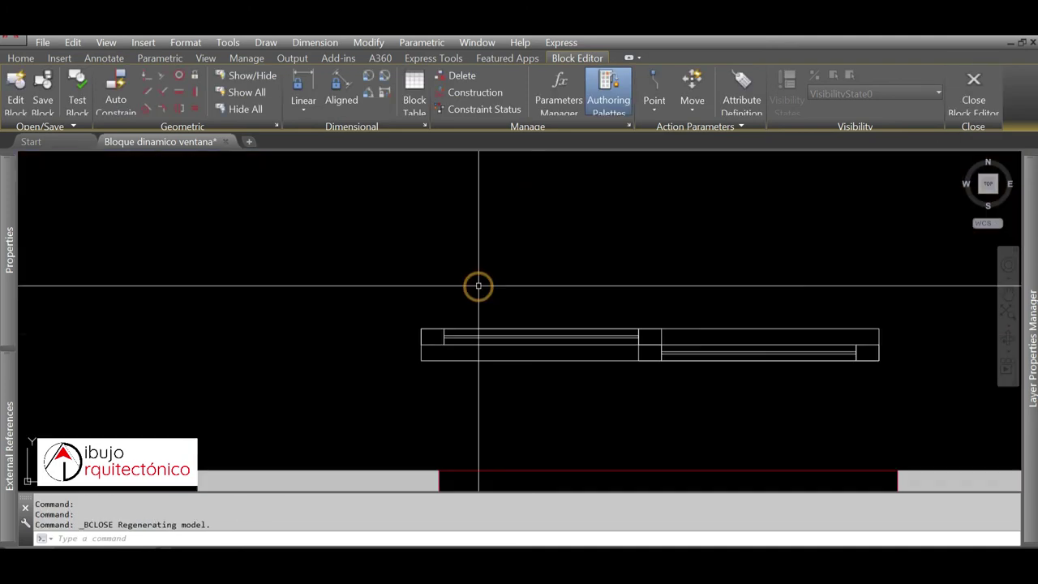
left_click(619, 311)
left_click(604, 347)
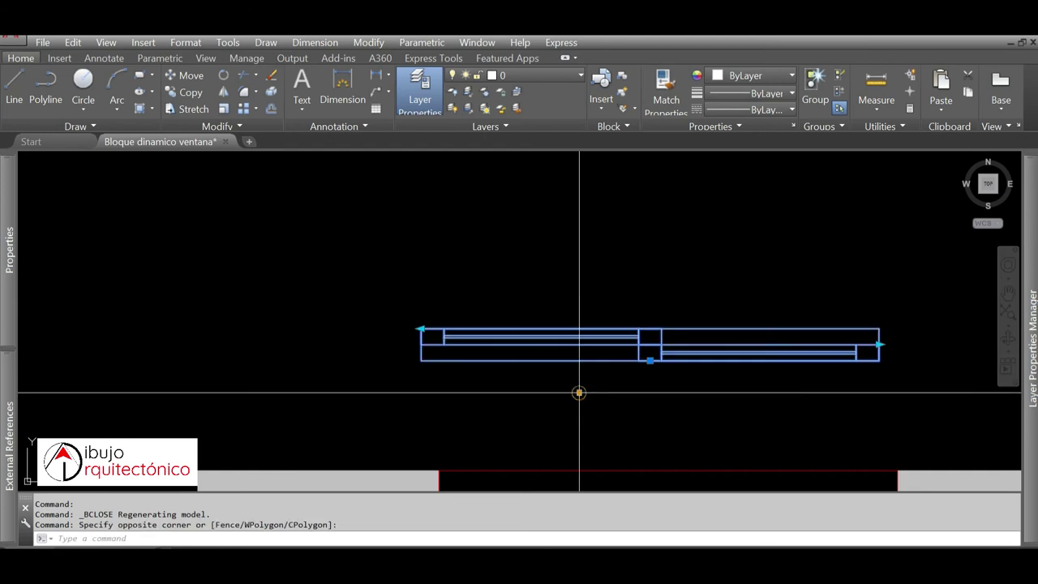
left_click(540, 72)
left_click(536, 110)
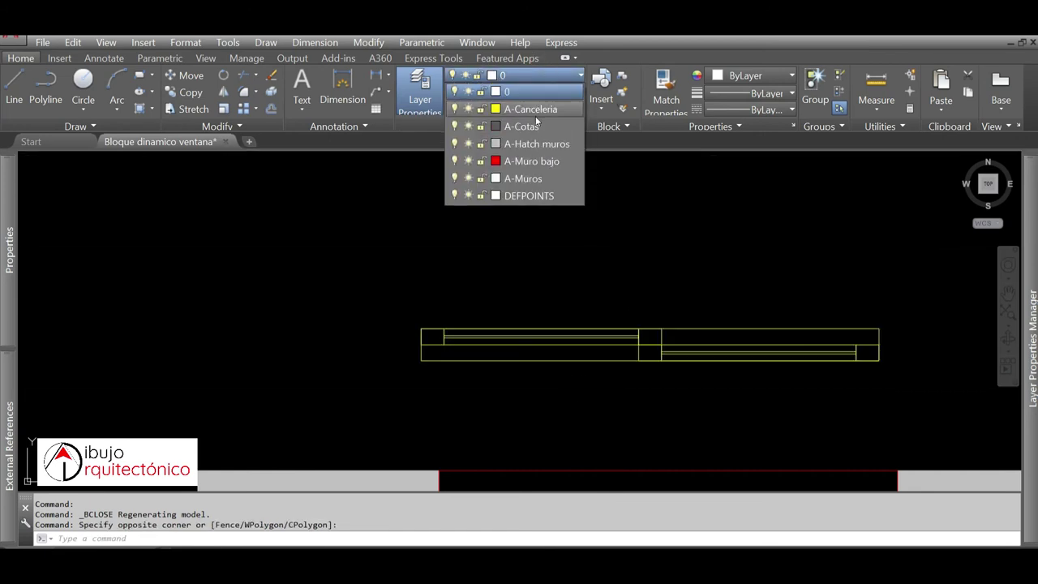
key("Escape")
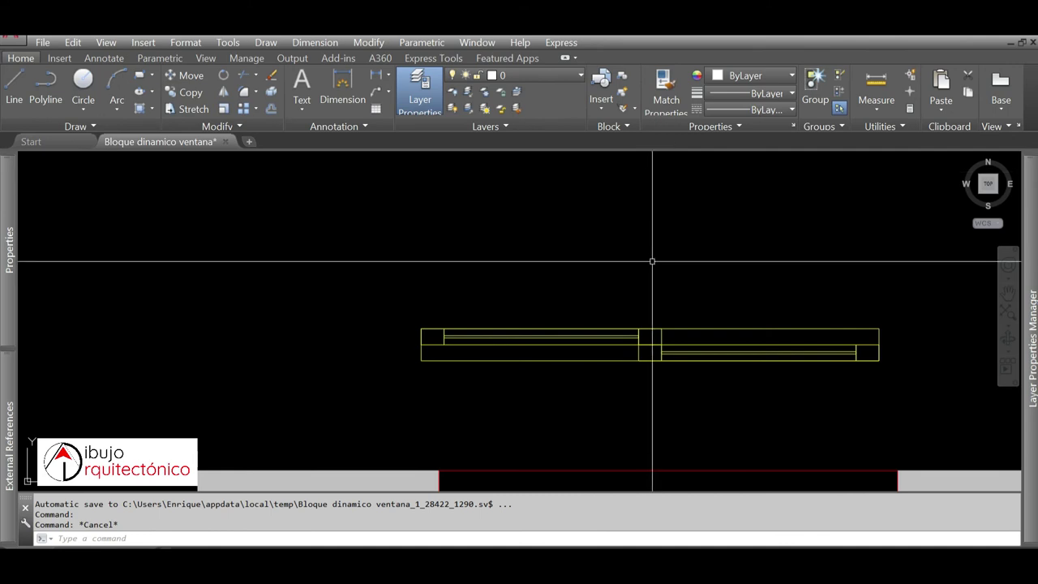
type("m")
key("Return")
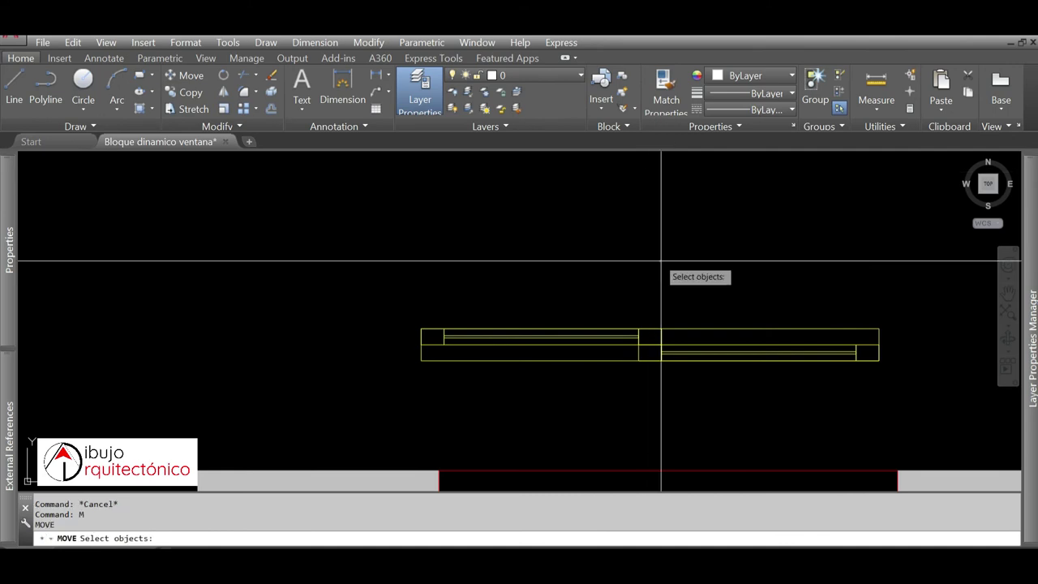
- Move the window block into the 1.00 m wall opening
left_click(661, 262)
left_click(587, 394)
key("Return")
left_click(424, 350)
scroll(493, 308, "down", 1)
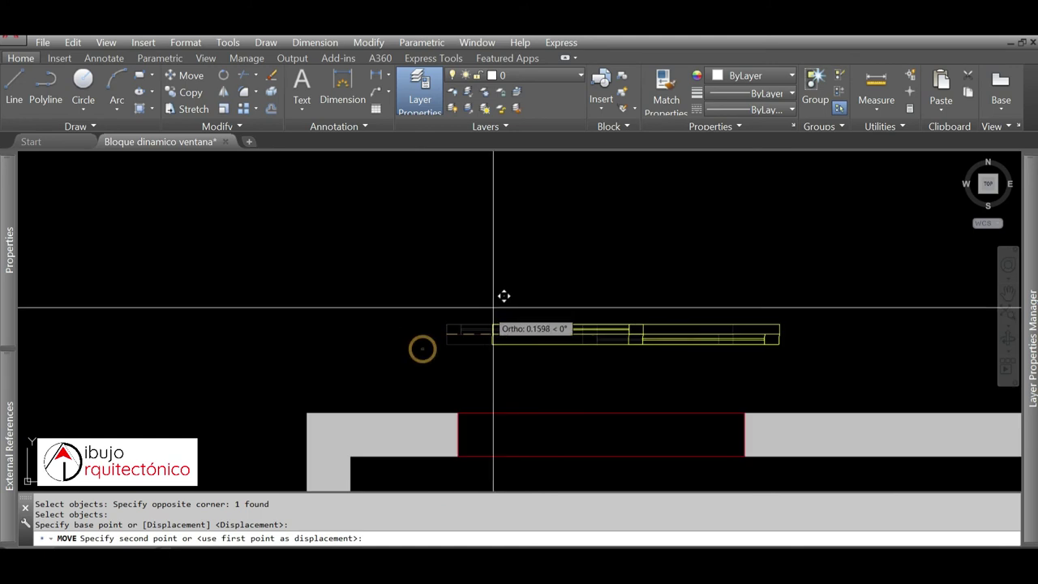
left_click(472, 424)
mouse_move(641, 351)
middle_mouse_down()
mouse_move(596, 297)
mouse_move(548, 282)
middle_mouse_up()
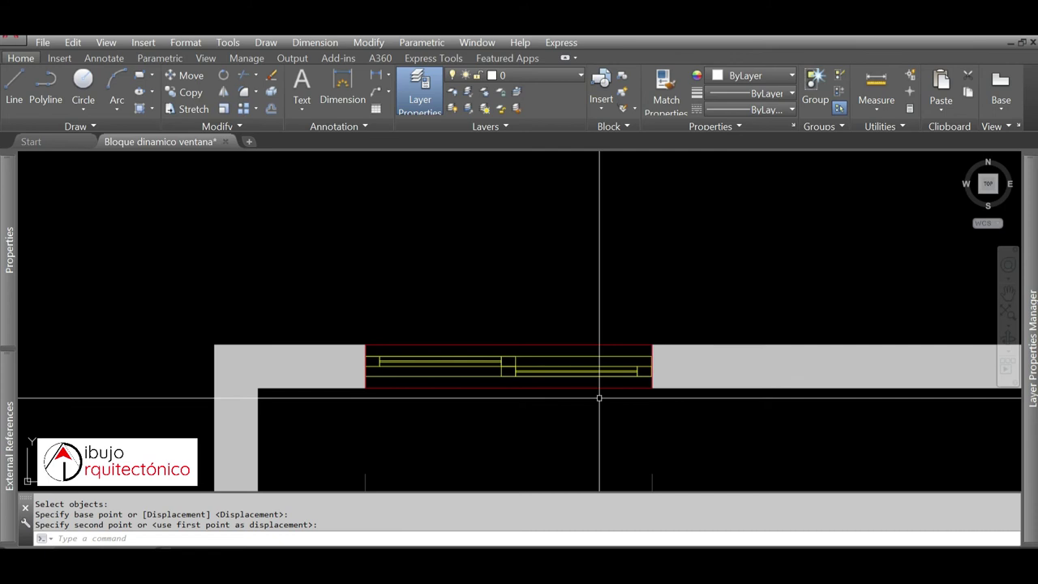
type("Co")
- Copy the window block into the 2.30 m wall opening
key("Return")
left_click(573, 375)
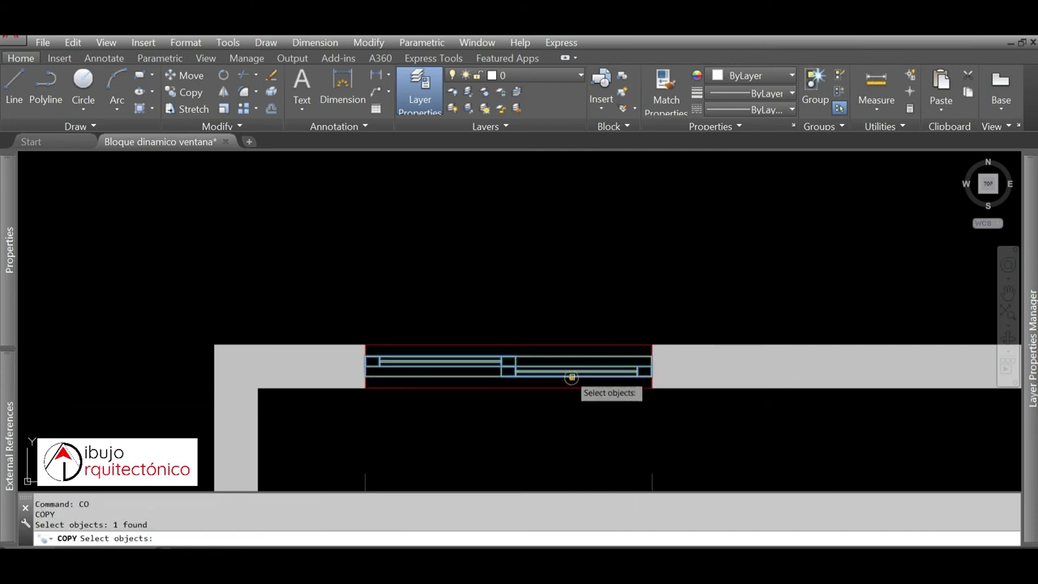
key("Return")
left_click(510, 389)
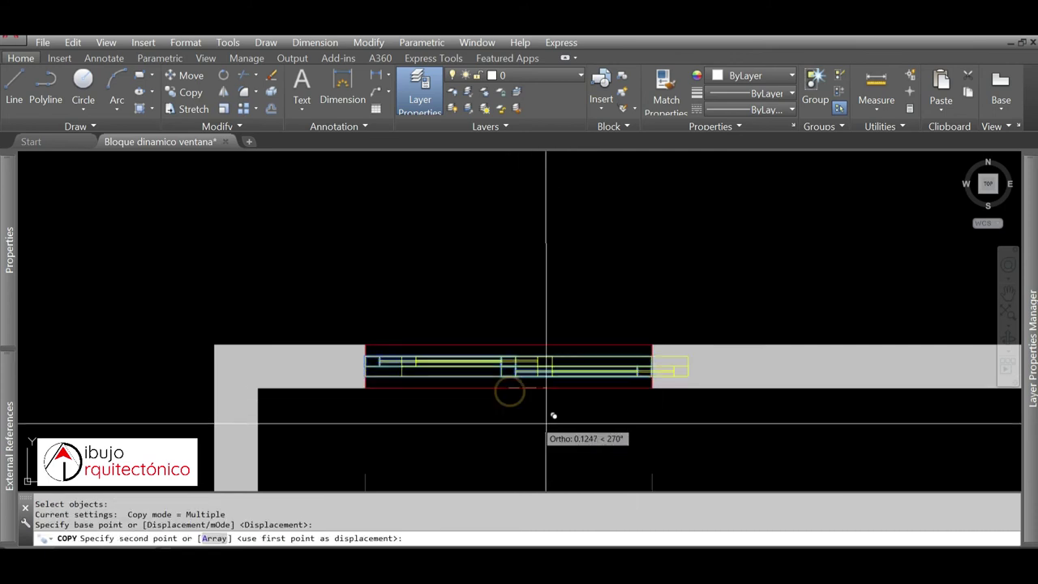
scroll(549, 413, "down", 4)
scroll(814, 307, "up", 5)
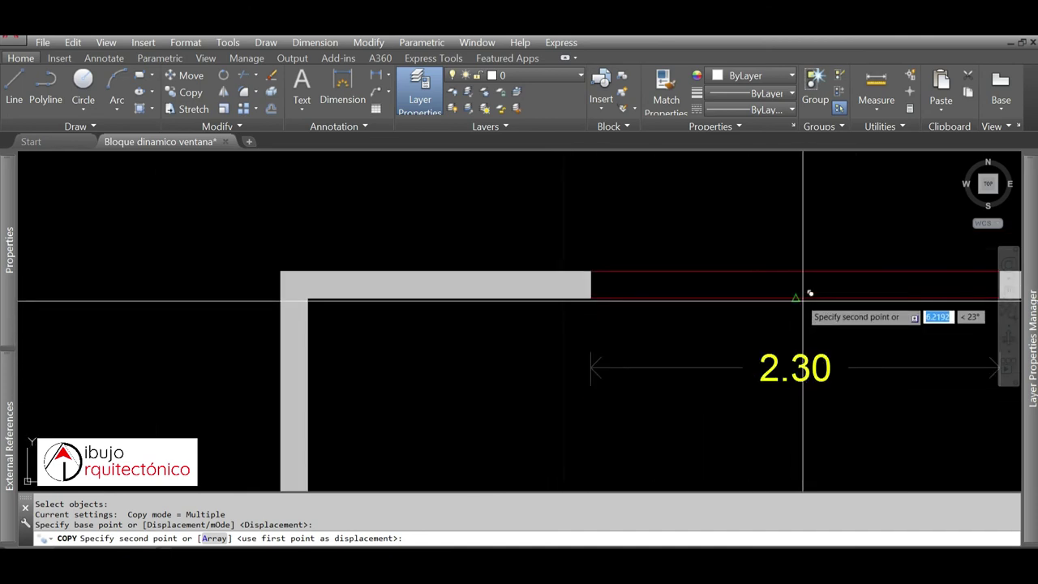
left_click(801, 298)
- Drag the copy's left and right arrow grips to the wall edges of the 2.30 opening
key("Escape")
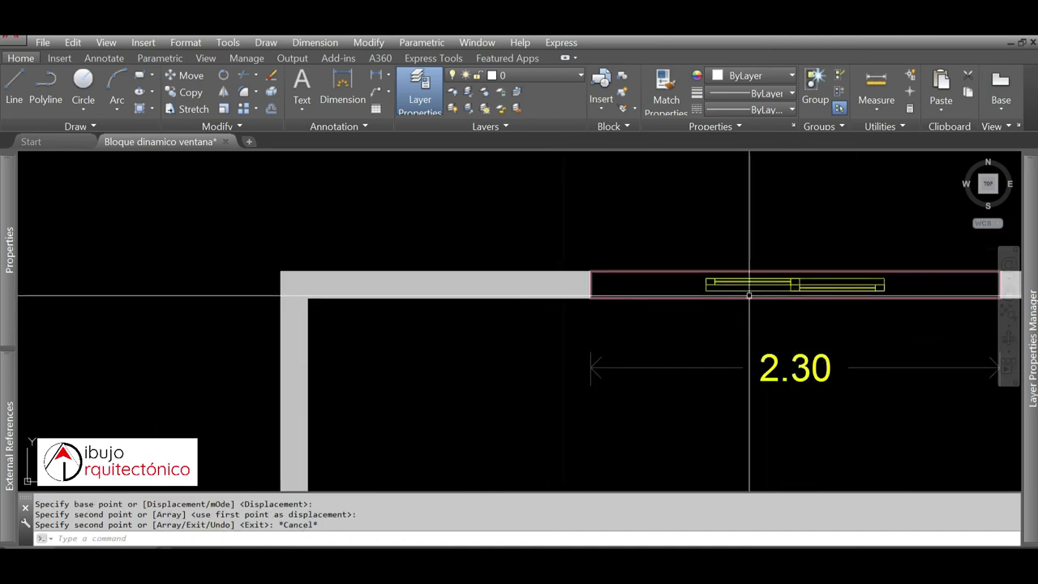
left_click(730, 284)
left_click(706, 280)
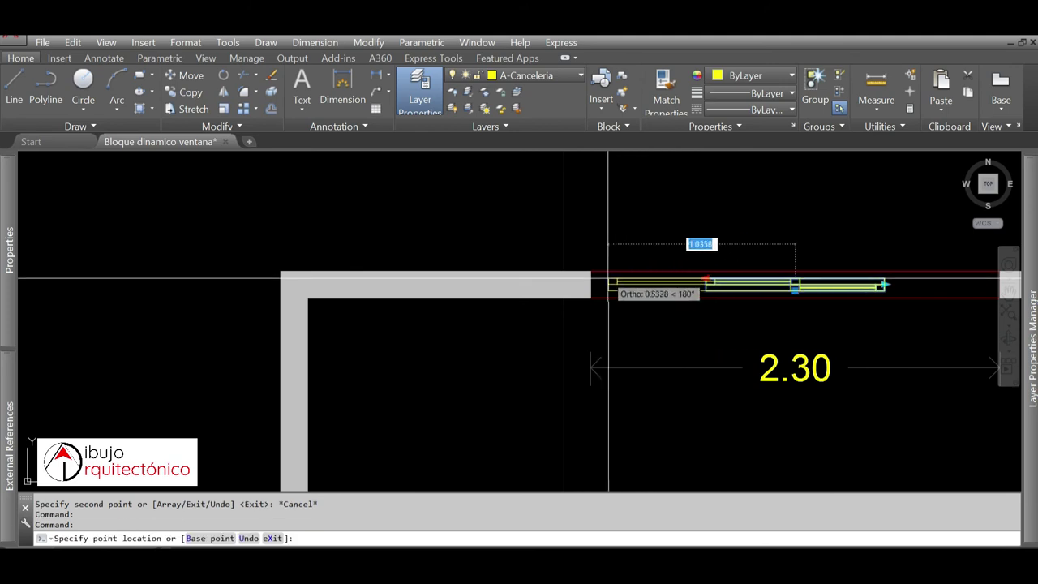
left_click(595, 280)
middle_click_drag(876, 360, 714, 385)
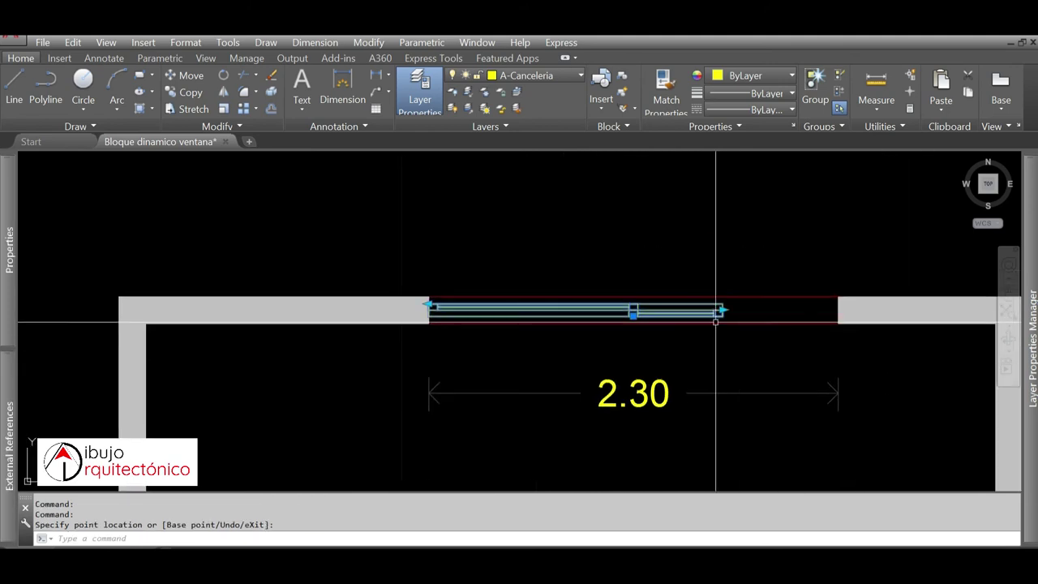
left_click(838, 310)
key("Escape")
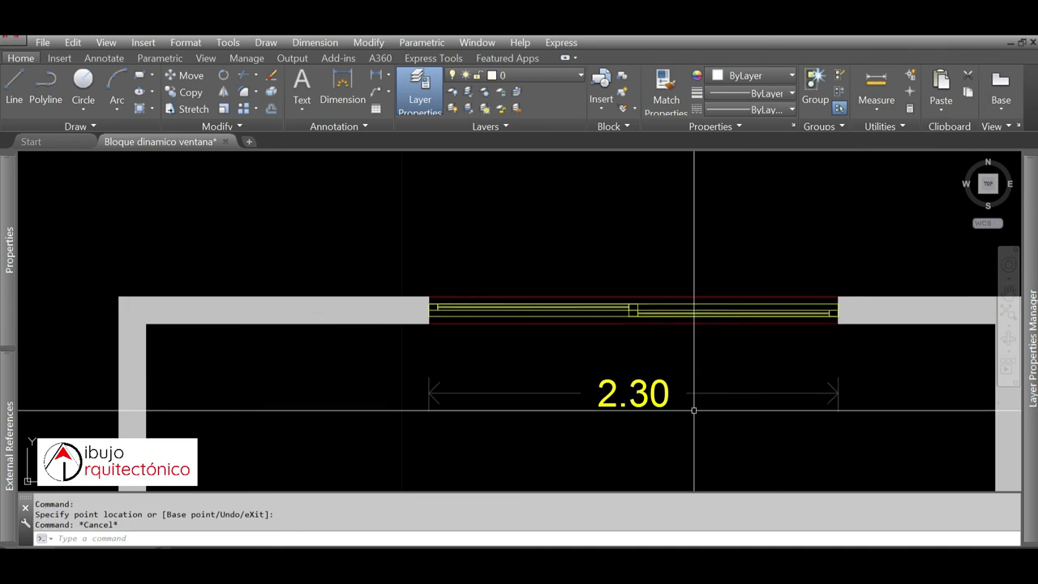
type("co")
key("Return")
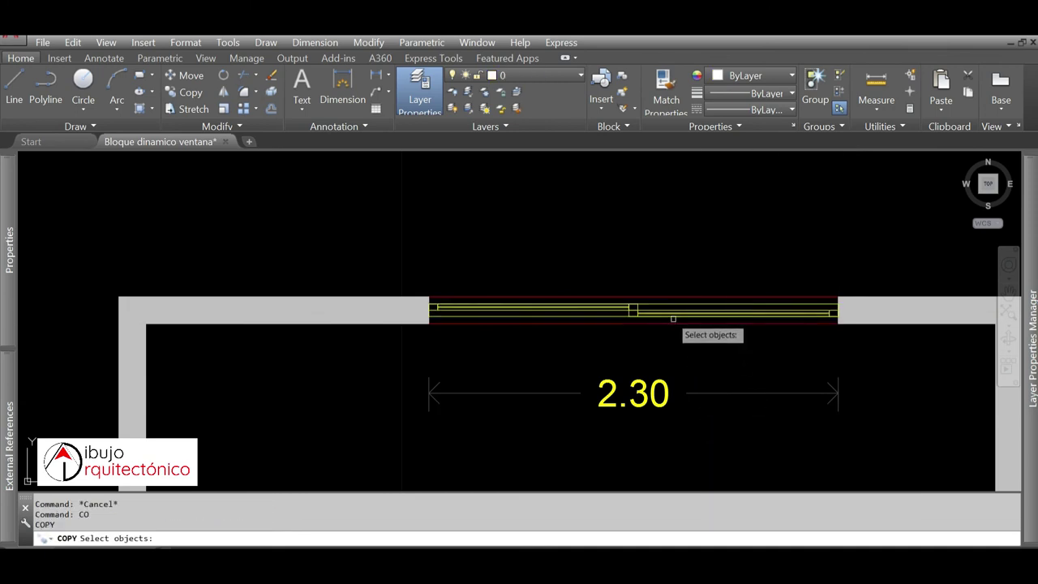
- Copy the fitted window into the first remaining wall opening
left_click(673, 316)
key("Return")
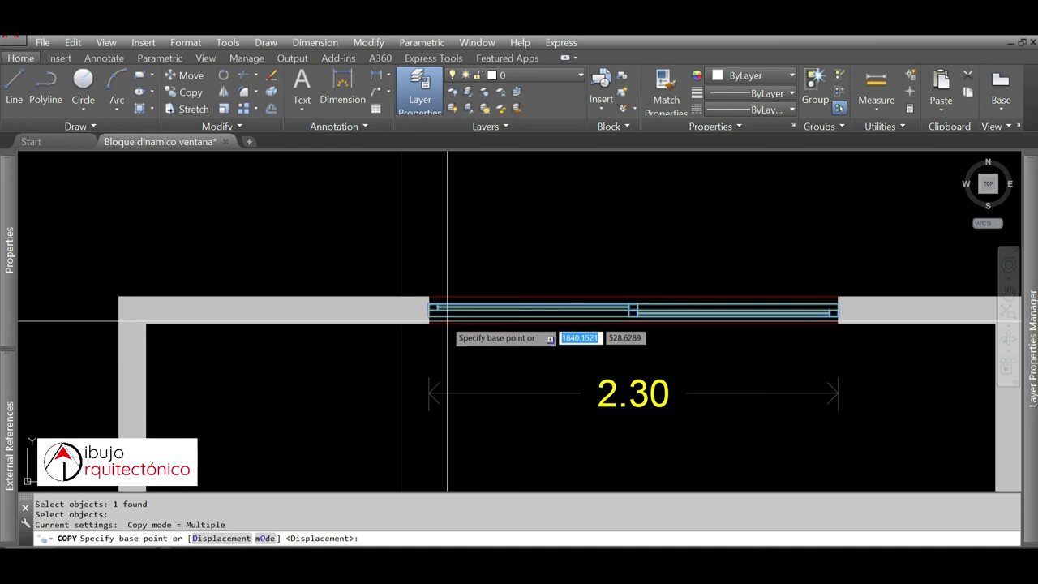
left_click(448, 320)
scroll(700, 283, "down", 3)
scroll(667, 354, "down", 2)
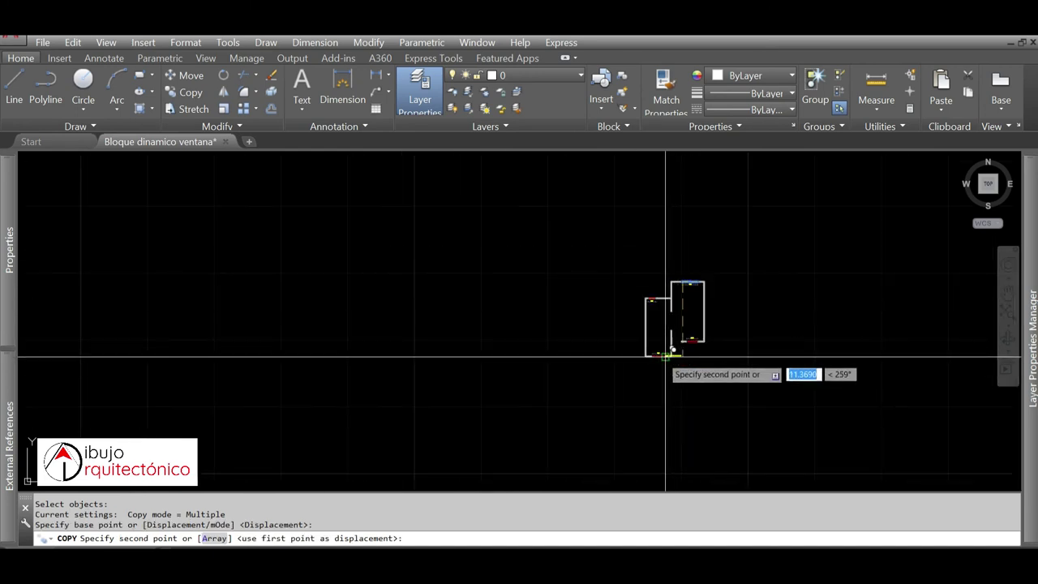
scroll(607, 355, "up", 4)
left_click(530, 347)
- Place a second window copy in the 1.70 opening and select it
scroll(540, 354, "down", 3)
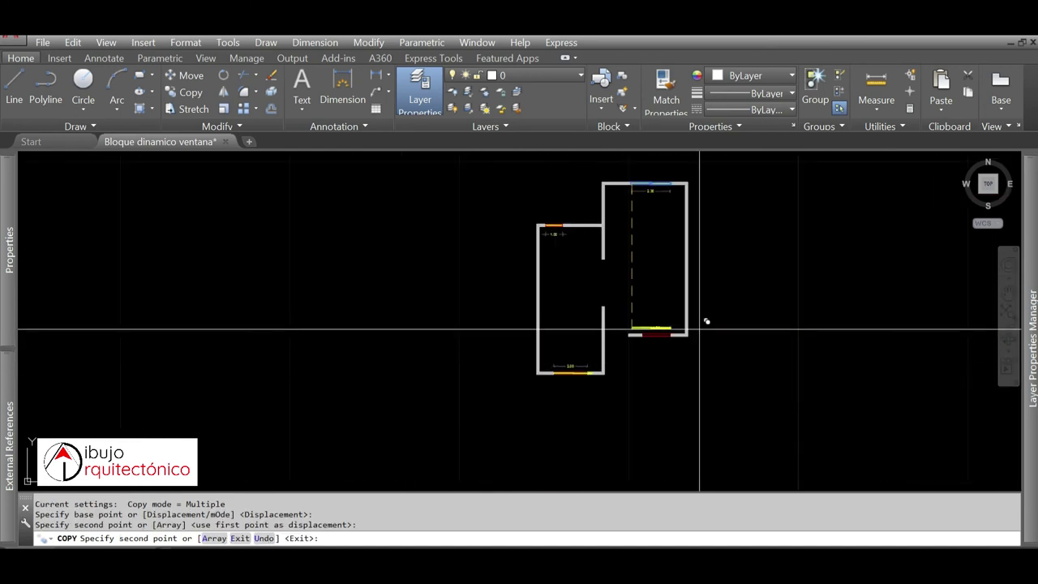
scroll(705, 320, "up", 3)
left_click(613, 390)
key("Return")
scroll(612, 389, "up", 2)
scroll(613, 387, "up", 2)
left_click(613, 388)
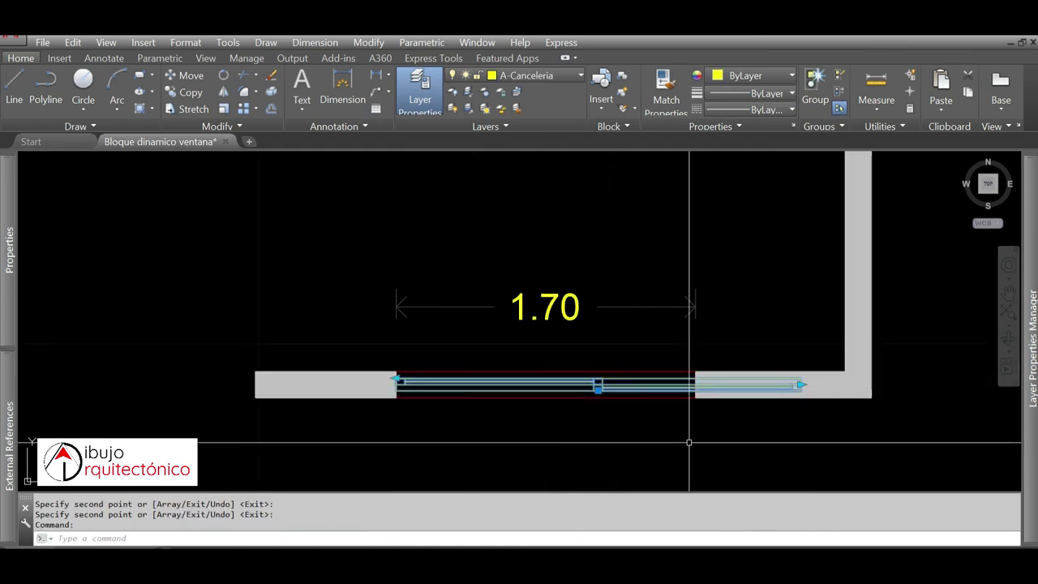
- Centre the window on the 1.70 opening's midpoint using the .X filter
left_click(598, 390)
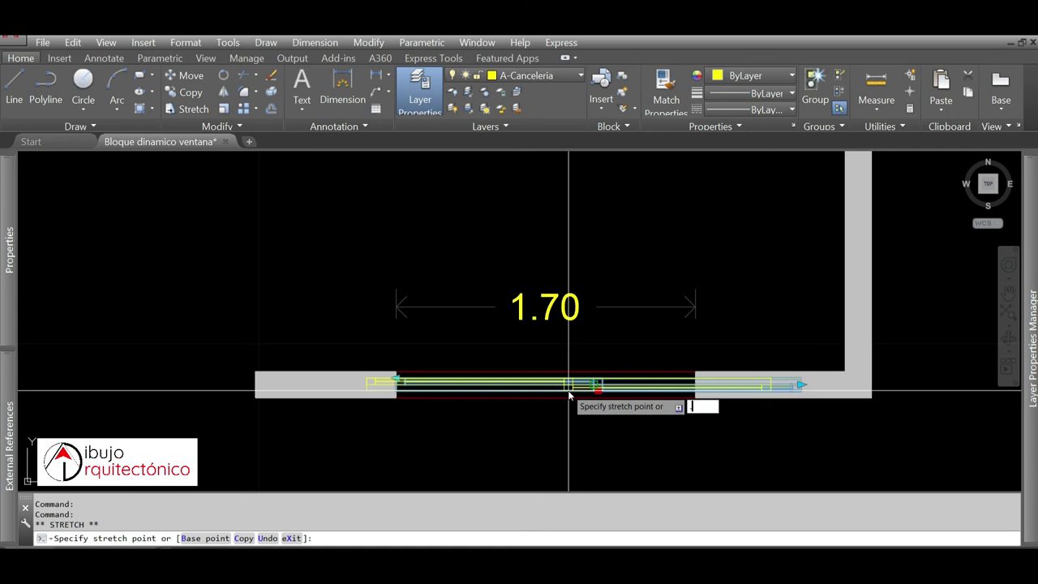
type("x")
key("Return")
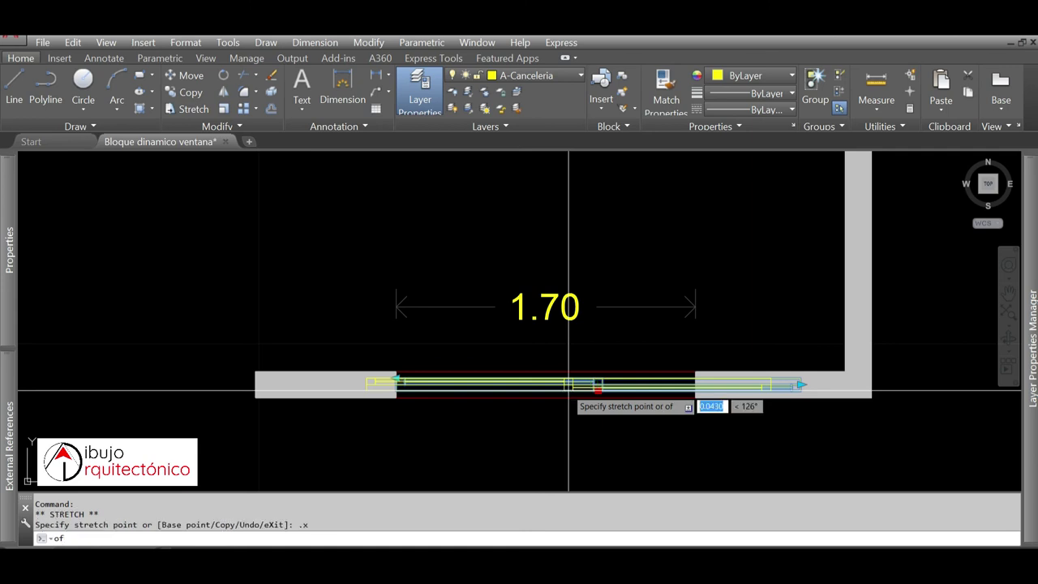
left_click(542, 385)
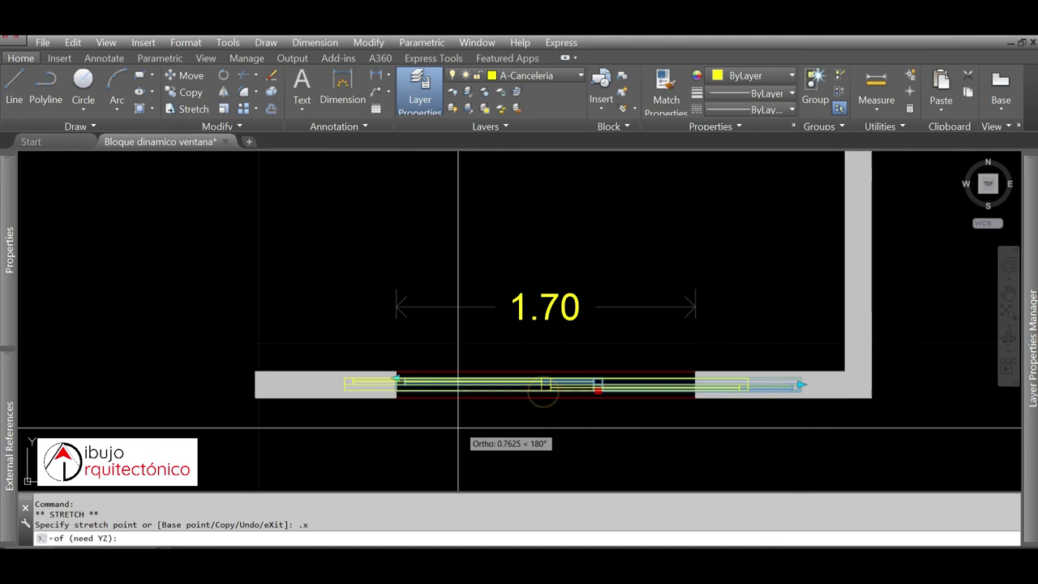
left_click(420, 432)
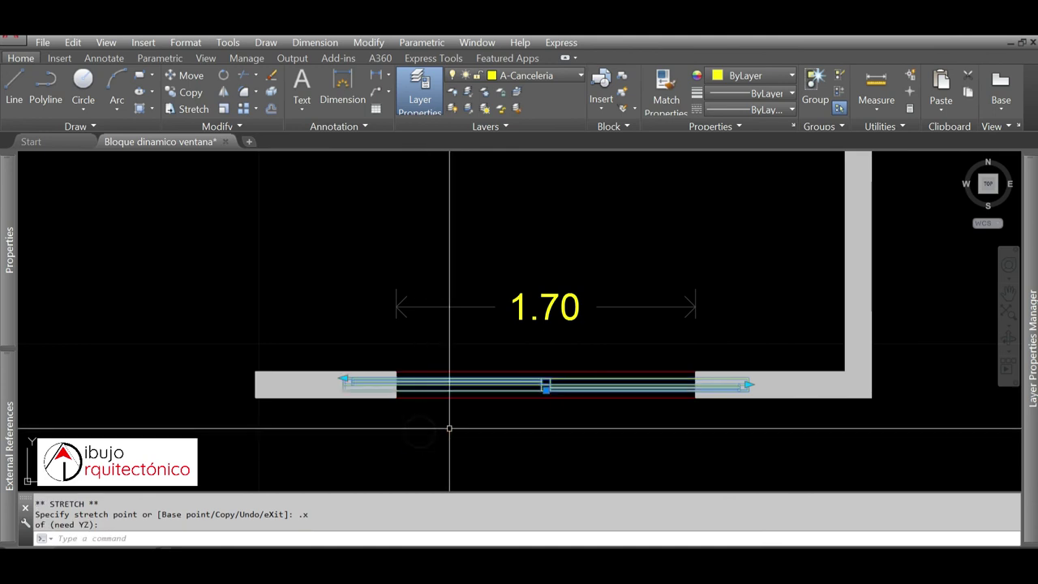
- Stretch the window's left and right ends to meet both walls of the 1.70 opening
left_click(343, 378)
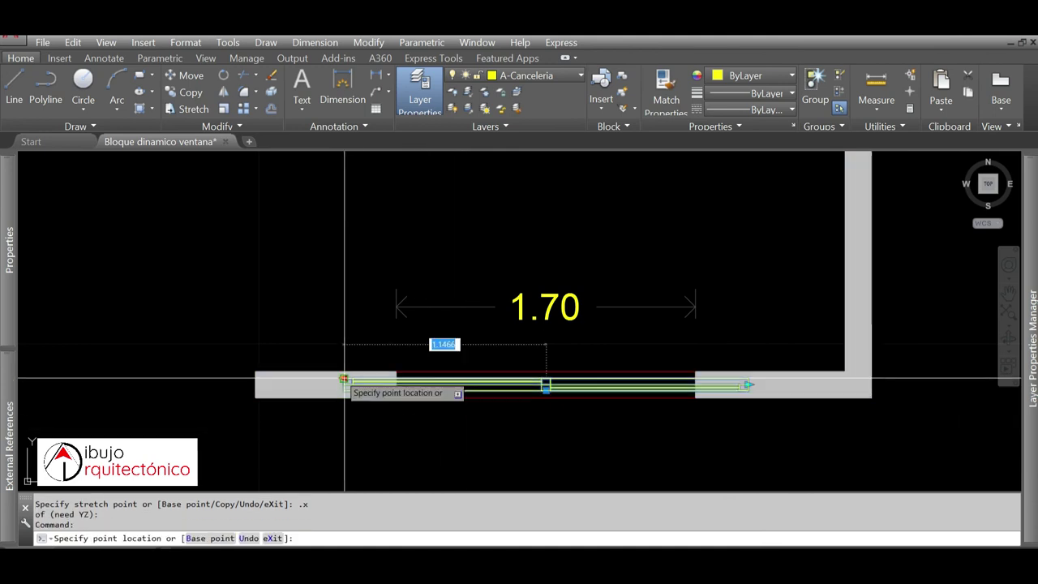
left_click(396, 379)
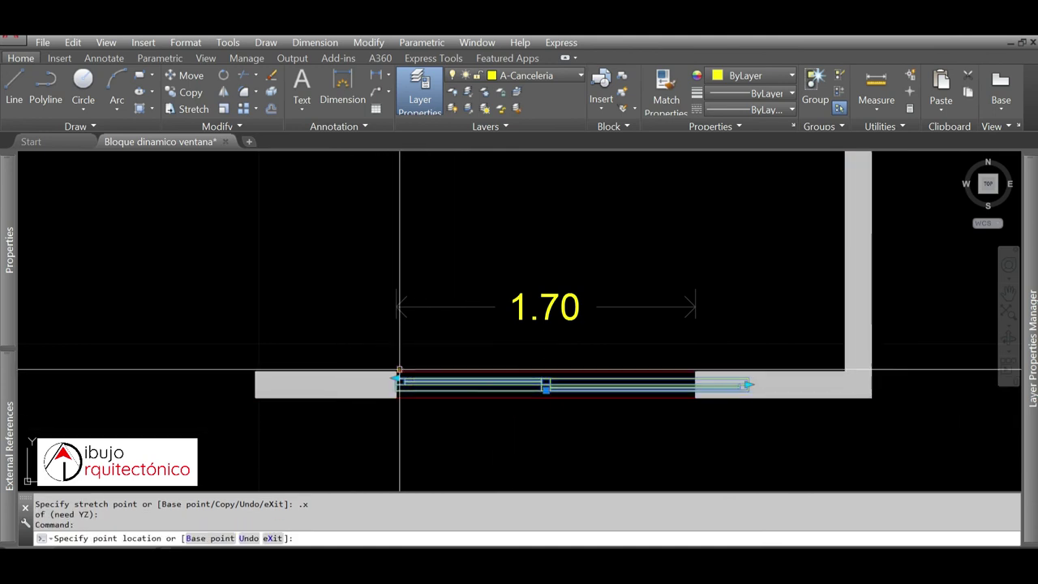
left_click(696, 375)
key("Escape")
scroll(631, 438, "down", 4)
- Centre the window in the 2.00 opening on its midpoint using the .X filter
scroll(672, 308, "down", 2)
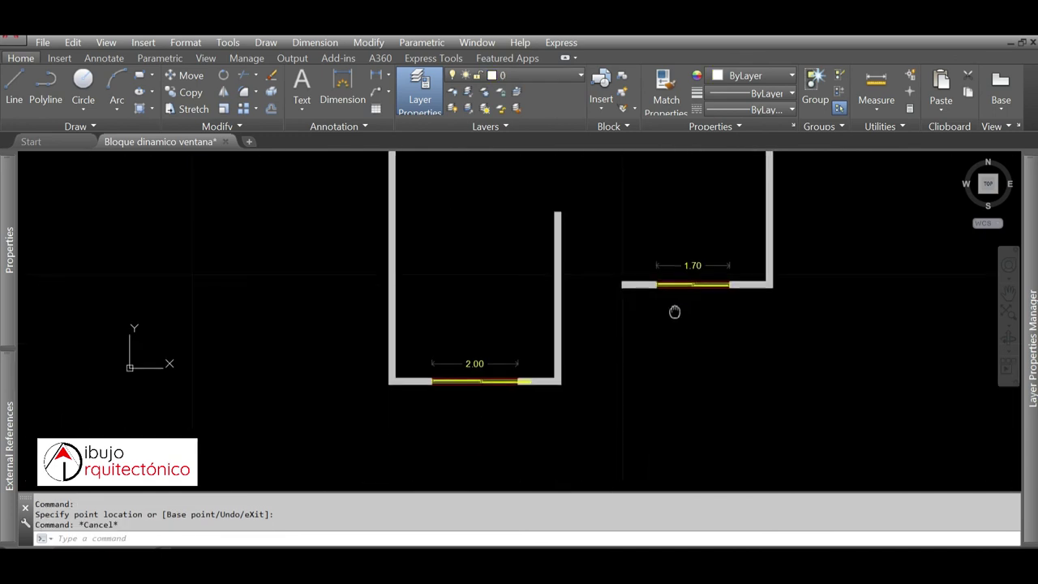
scroll(478, 413, "up", 5)
scroll(489, 349, "up", 2)
left_click(475, 306)
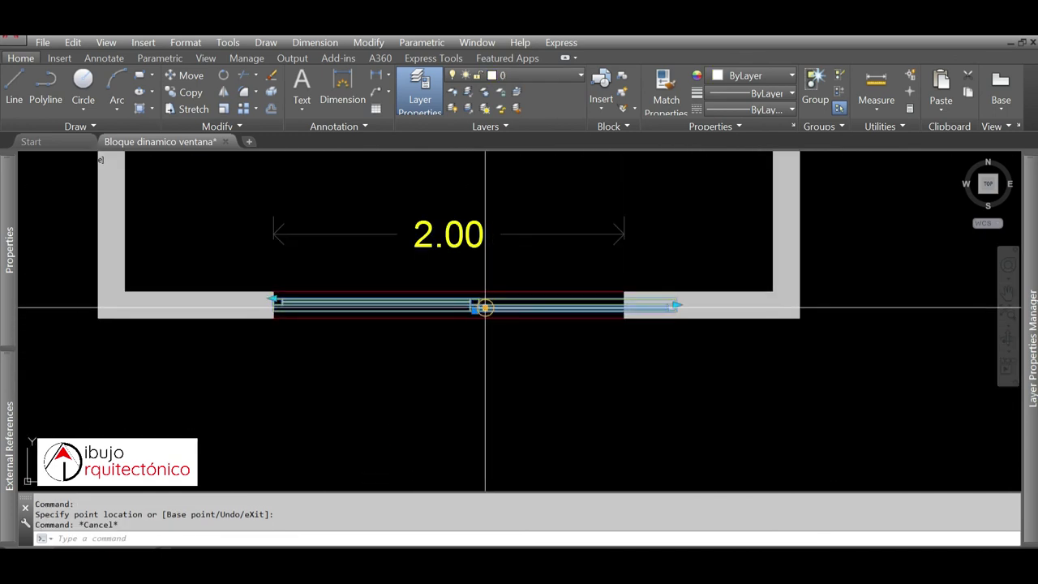
left_click(474, 309)
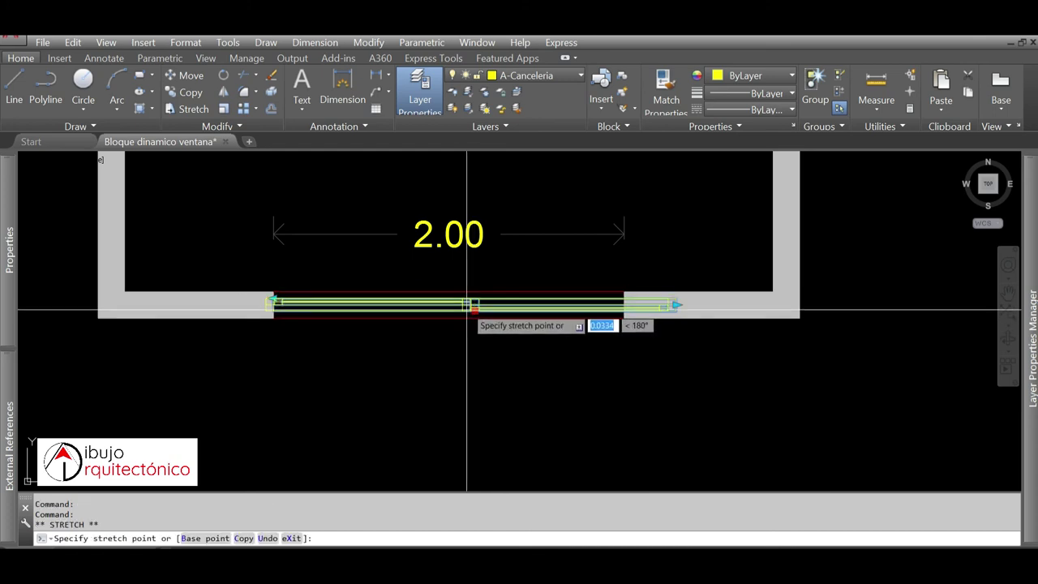
type(".x")
key("Return")
left_click(454, 308)
left_click(361, 346)
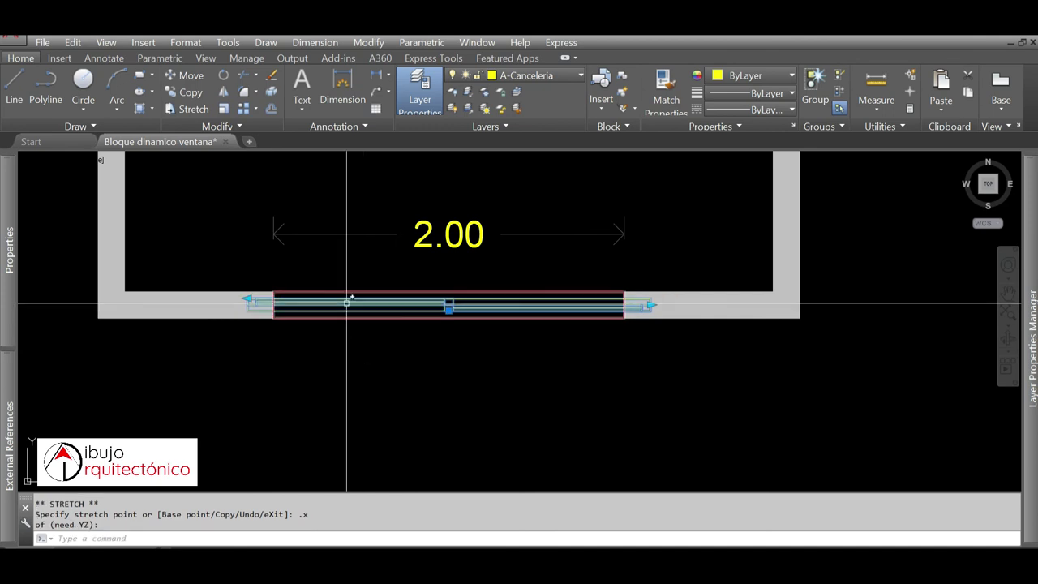
- Snap the window's left end to the wall edge of the 2.00 opening
left_click(248, 299)
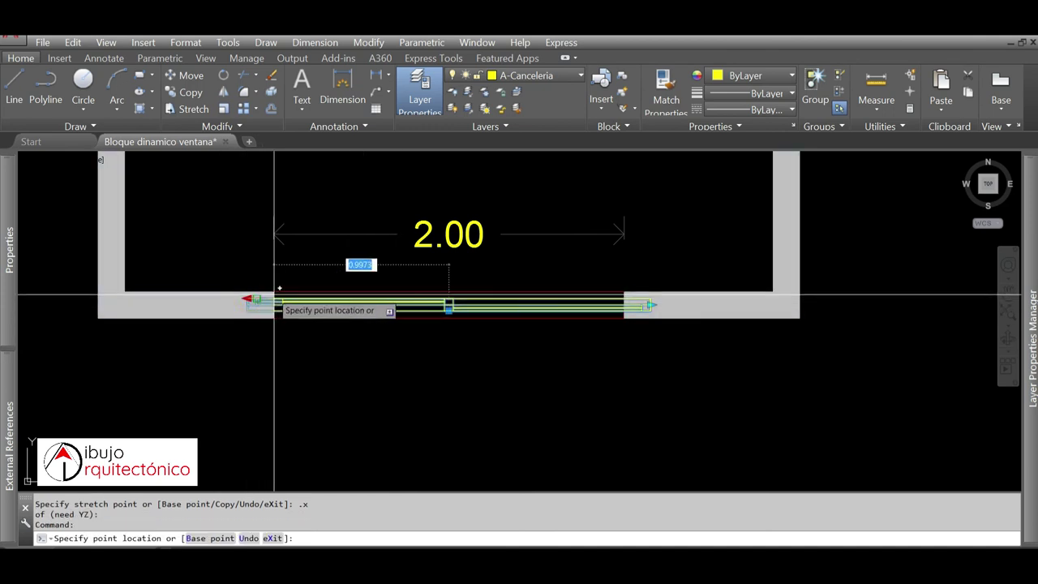
left_click(274, 301)
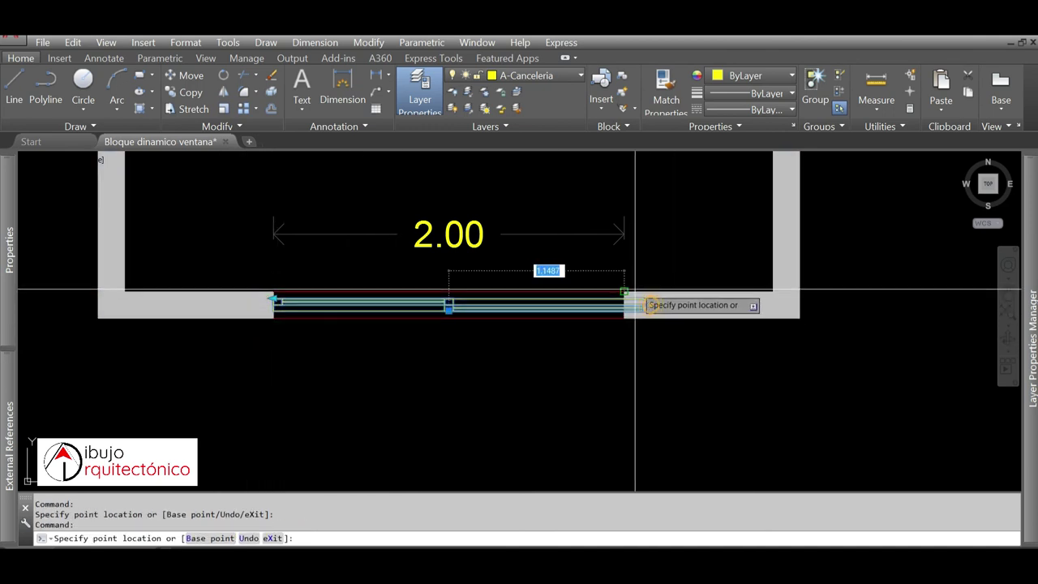
key("Escape")
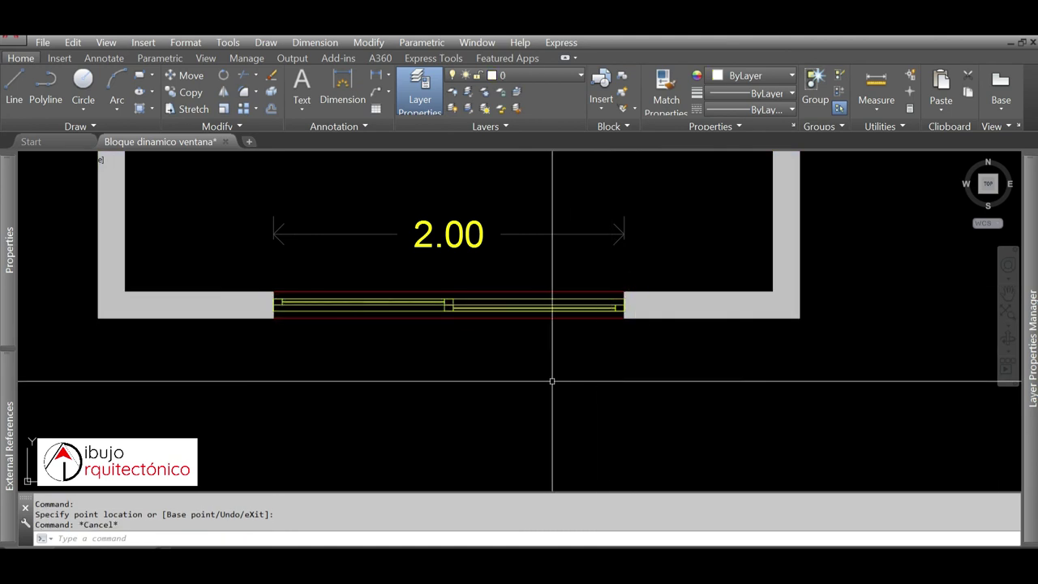
- Zoom out and pan until all four fitted openings (1.00, 2.30, 1.70, 2.00 m) show
scroll(559, 380, "down", 2)
scroll(616, 340, "down", 3)
middle_click_drag(676, 332, 602, 410)
scroll(608, 357, "down", 4)
middle_click_drag(618, 330, 594, 333)
scroll(598, 325, "up", 2)
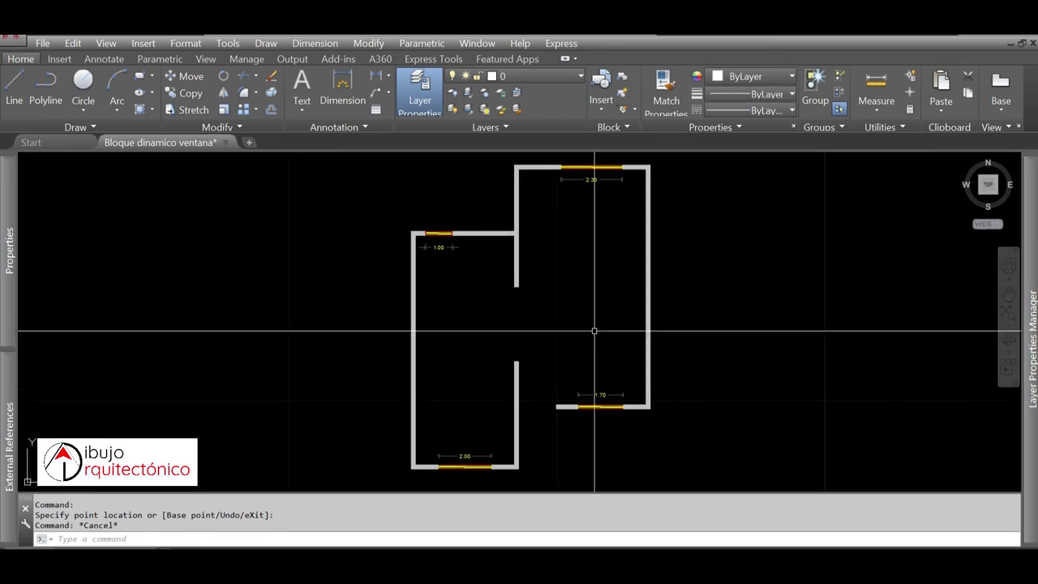